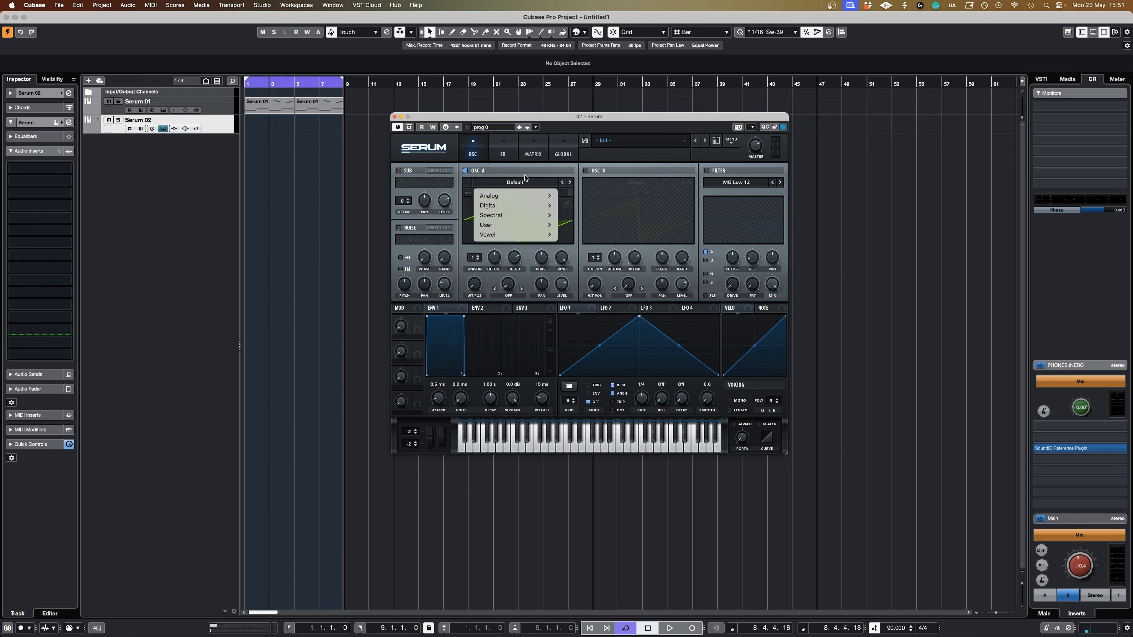
Load the Analog wavetable Jno into oscillator A and raise its wavetable position.
mouse_move(526, 197)
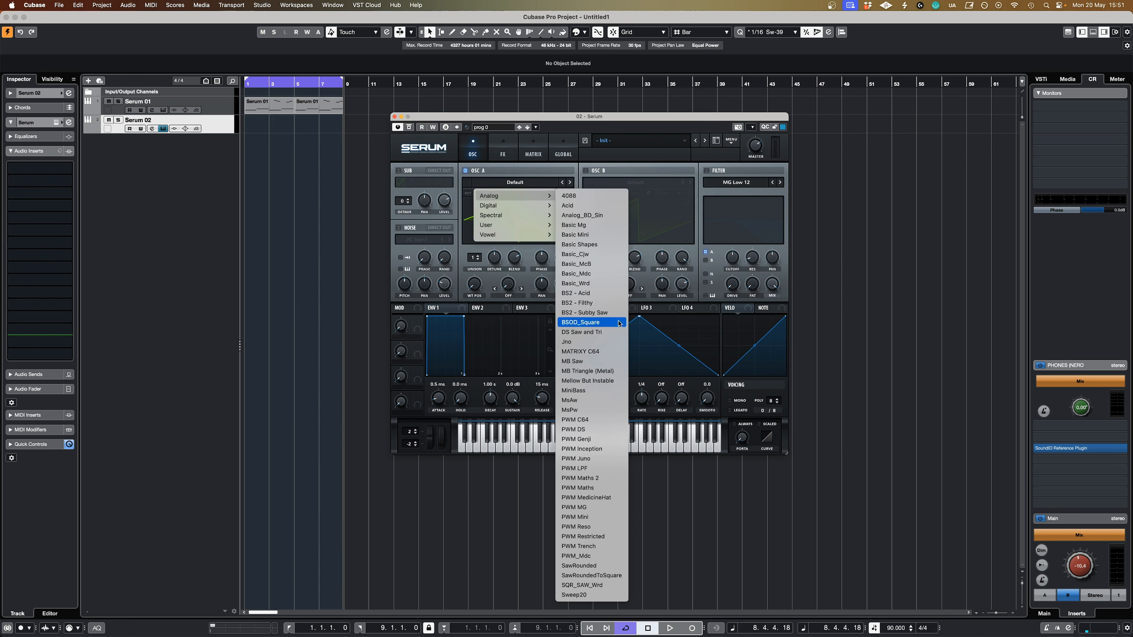
click(608, 342)
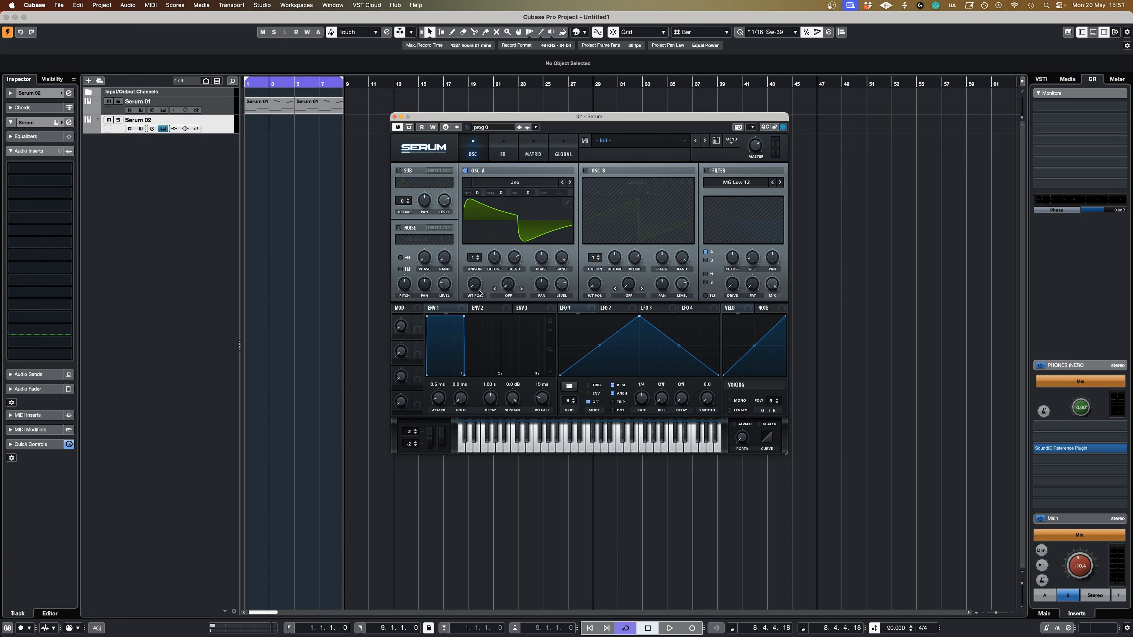
mouse_move(479, 293)
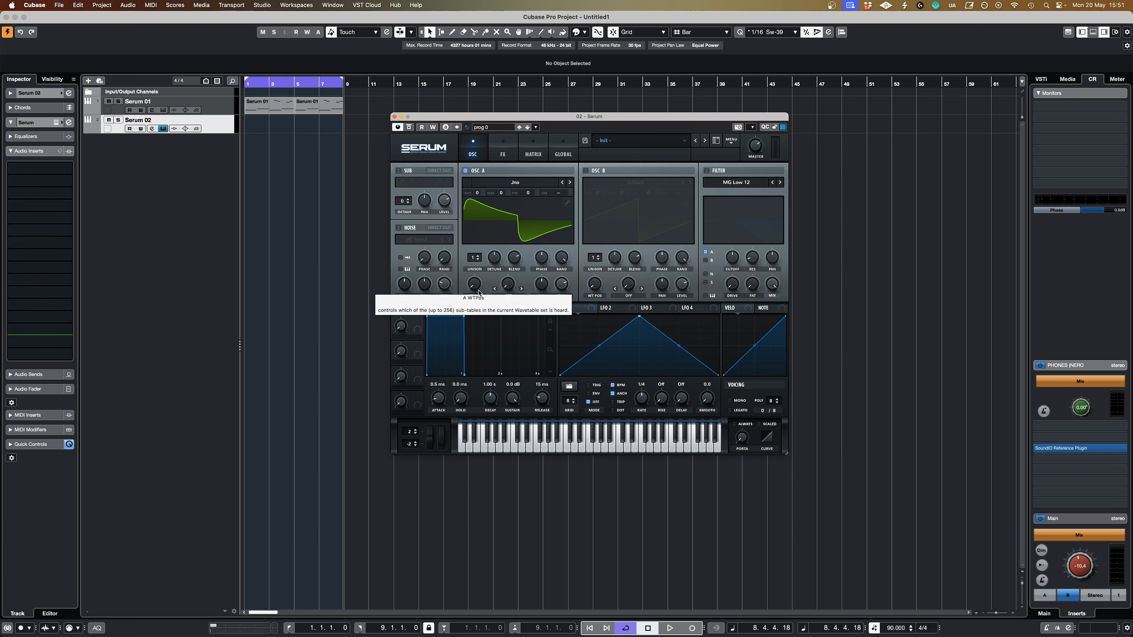
drag(478, 290, 482, 282)
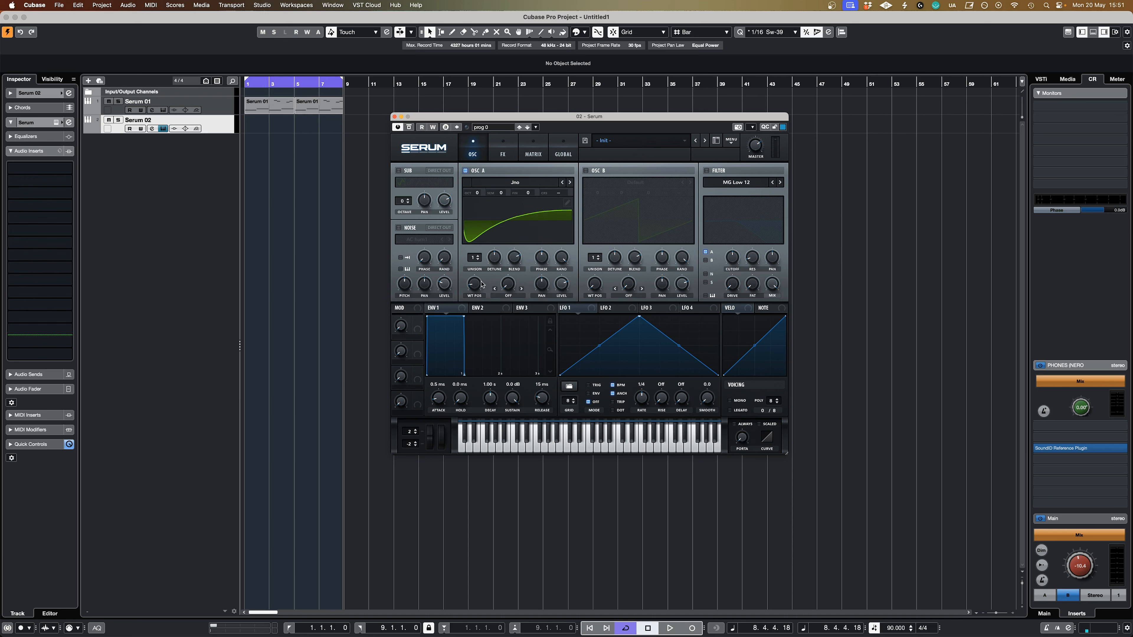
Set oscillator A to 5 unison voices and reduce the unison detune.
mouse_move(500, 272)
scroll(478, 259, up, 4)
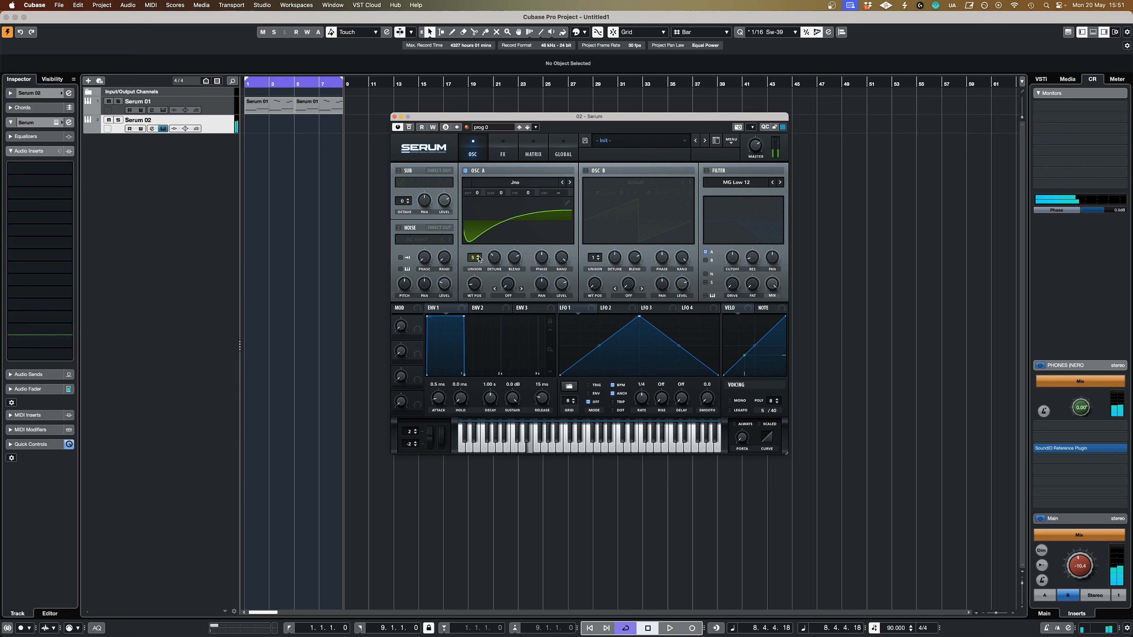
drag(495, 259, 500, 251)
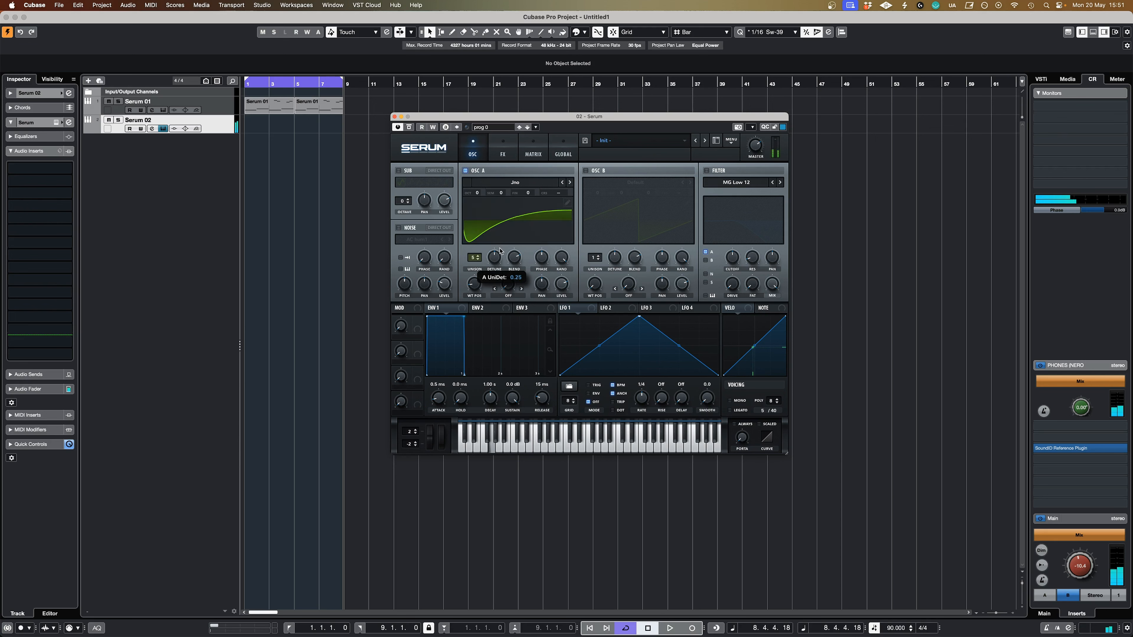
drag(500, 251, 500, 266)
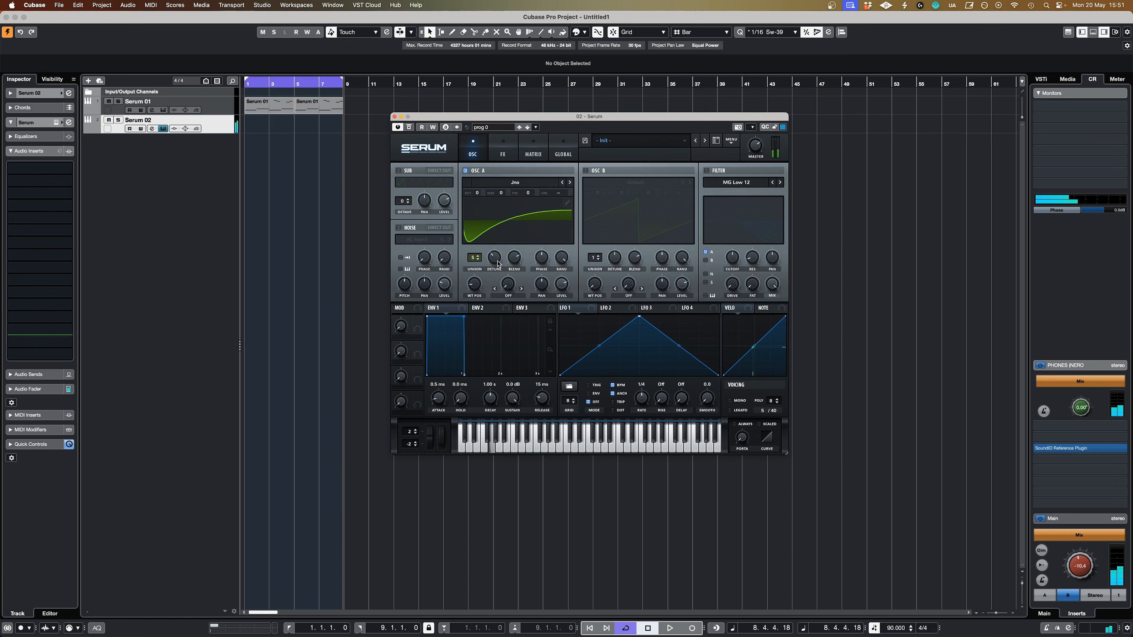
Enable oscillator B with the Analog wavetable Jno and adjust its wavetable position.
click(586, 170)
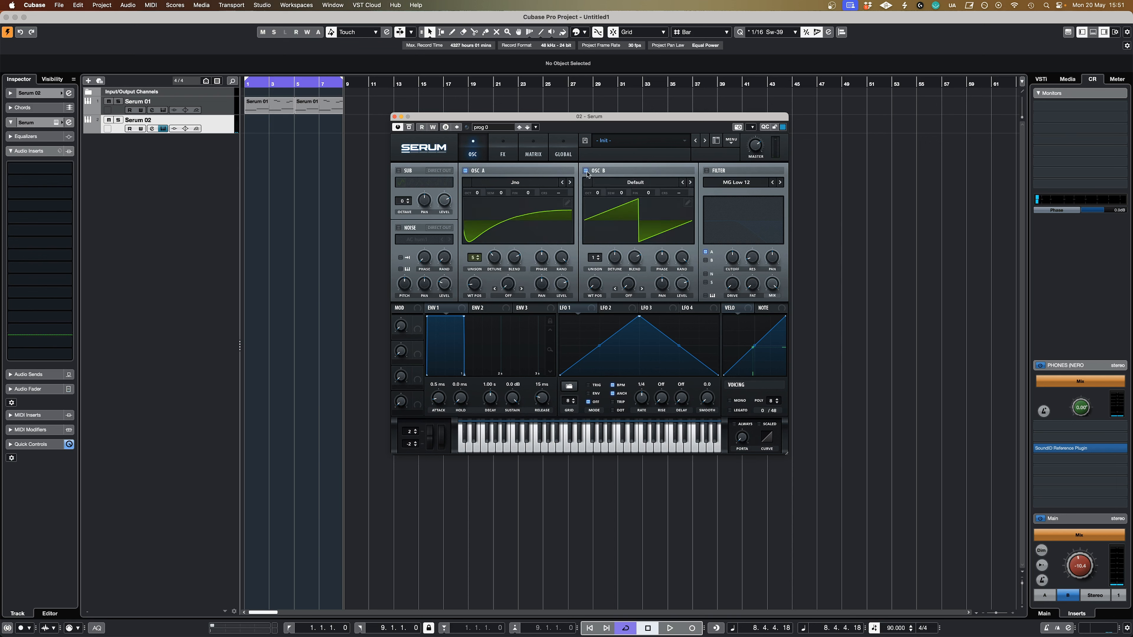
click(624, 183)
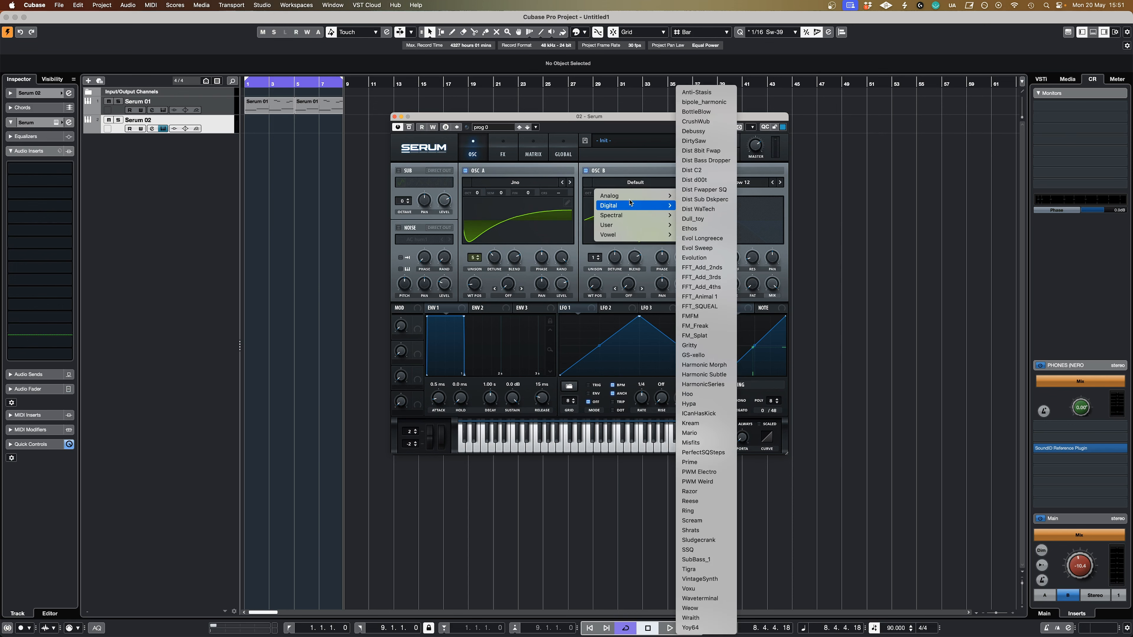
mouse_move(634, 195)
click(687, 341)
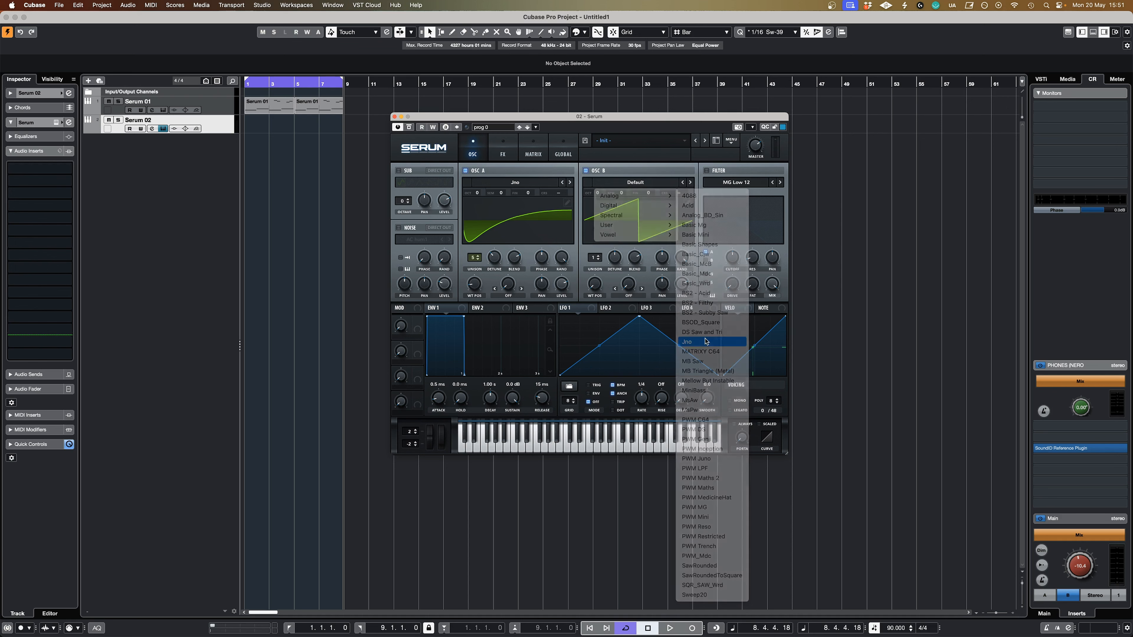
drag(602, 268, 610, 250)
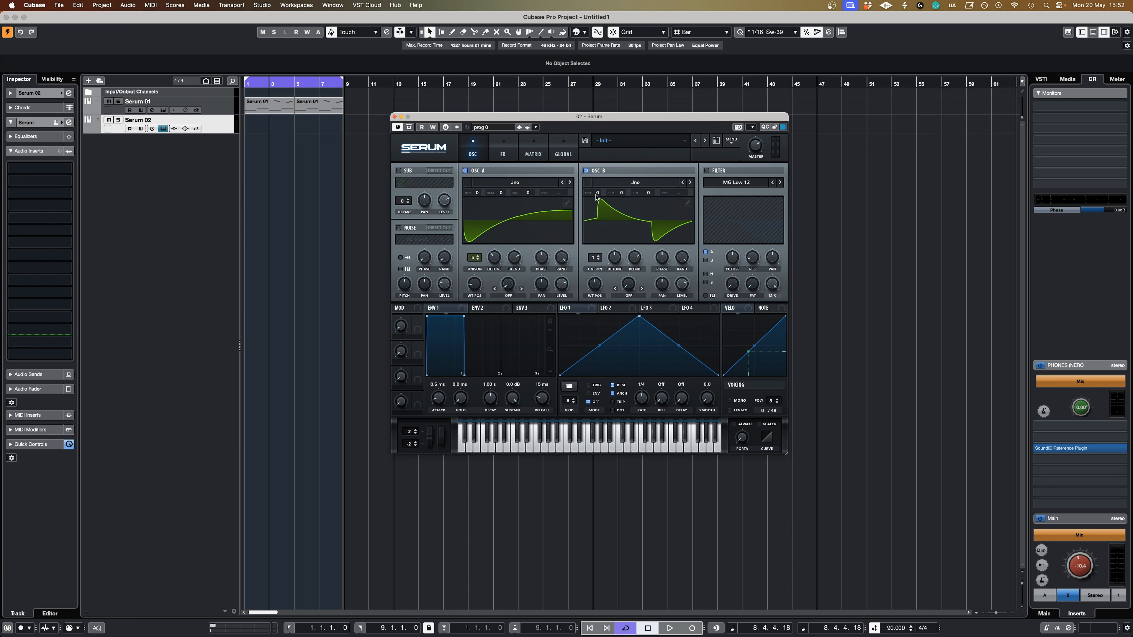
Raise oscillator B by one octave, set it to 5 unison voices and reduce its detune.
drag(596, 195, 597, 194)
click(599, 258)
click(599, 258)
click(599, 258)
click(599, 258)
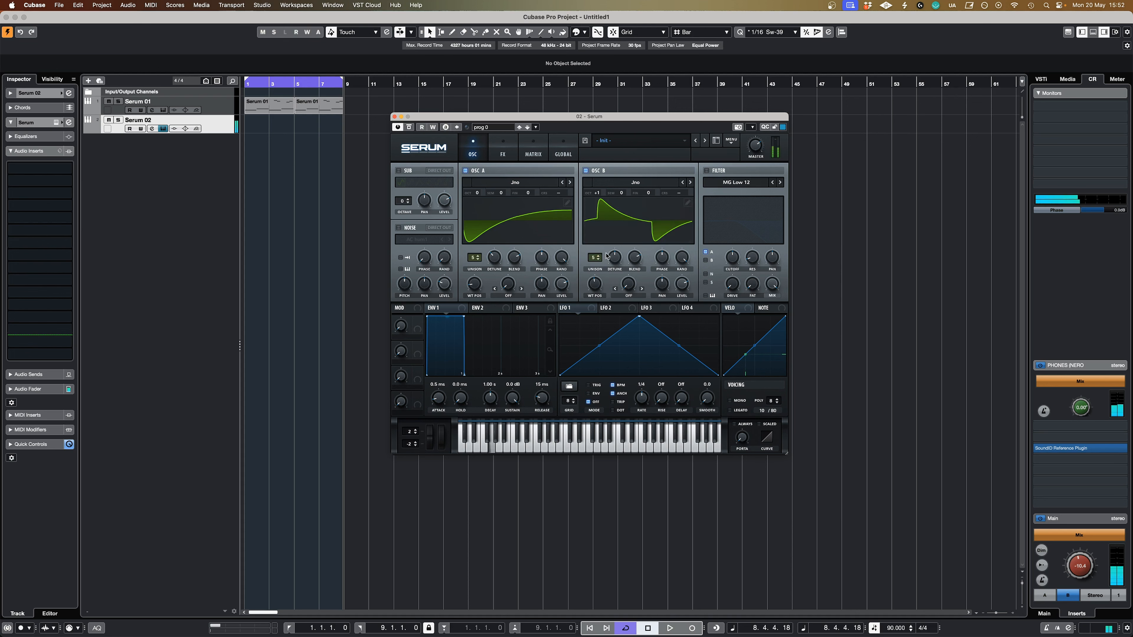
drag(616, 259, 620, 267)
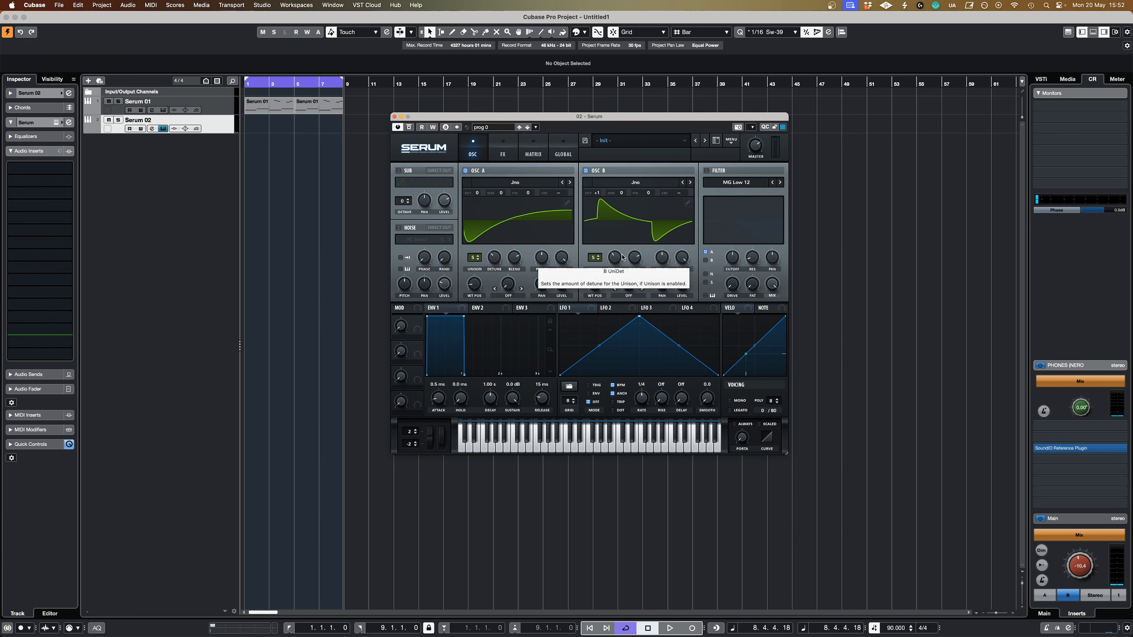
Lower oscillator B's level, comparing the sound with oscillator B switched off and on.
drag(685, 283, 683, 289)
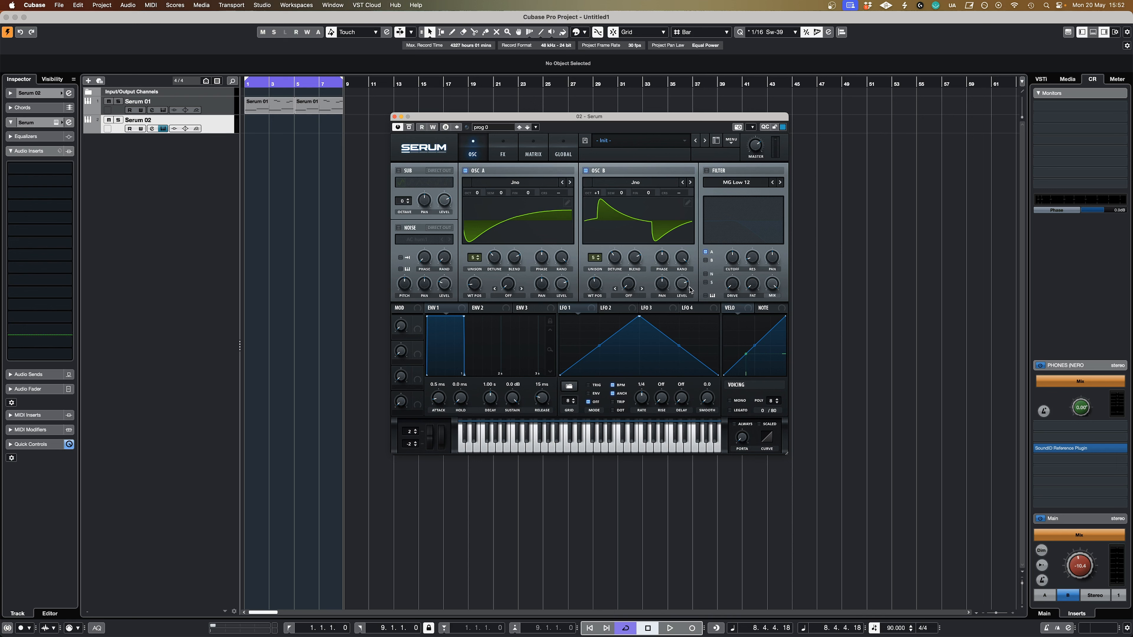
drag(686, 288, 685, 305)
click(586, 171)
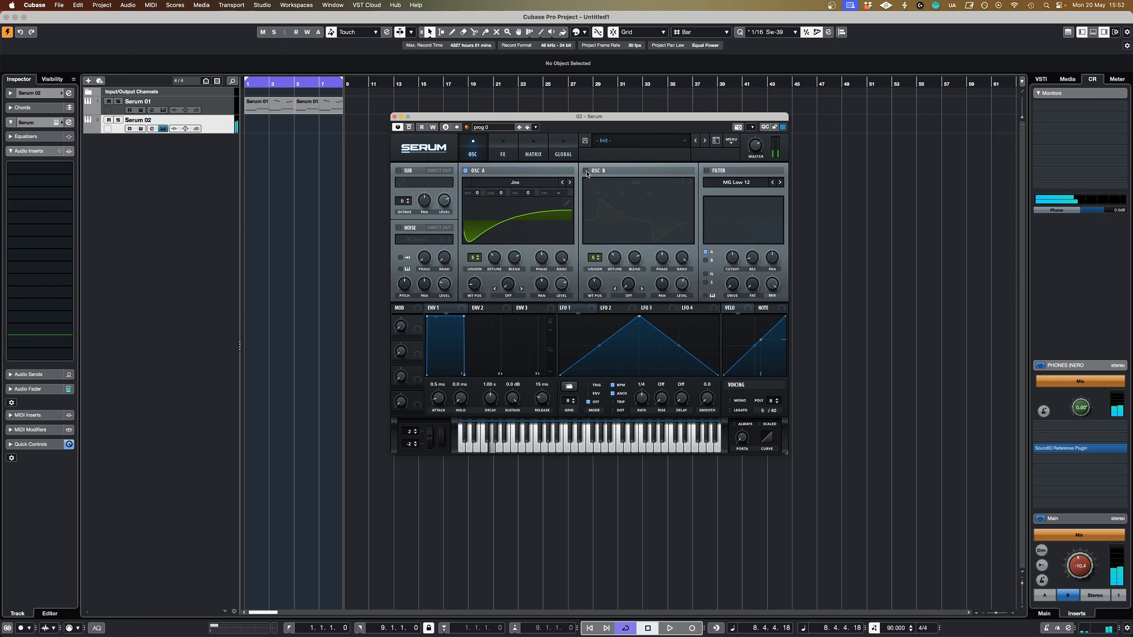
click(586, 171)
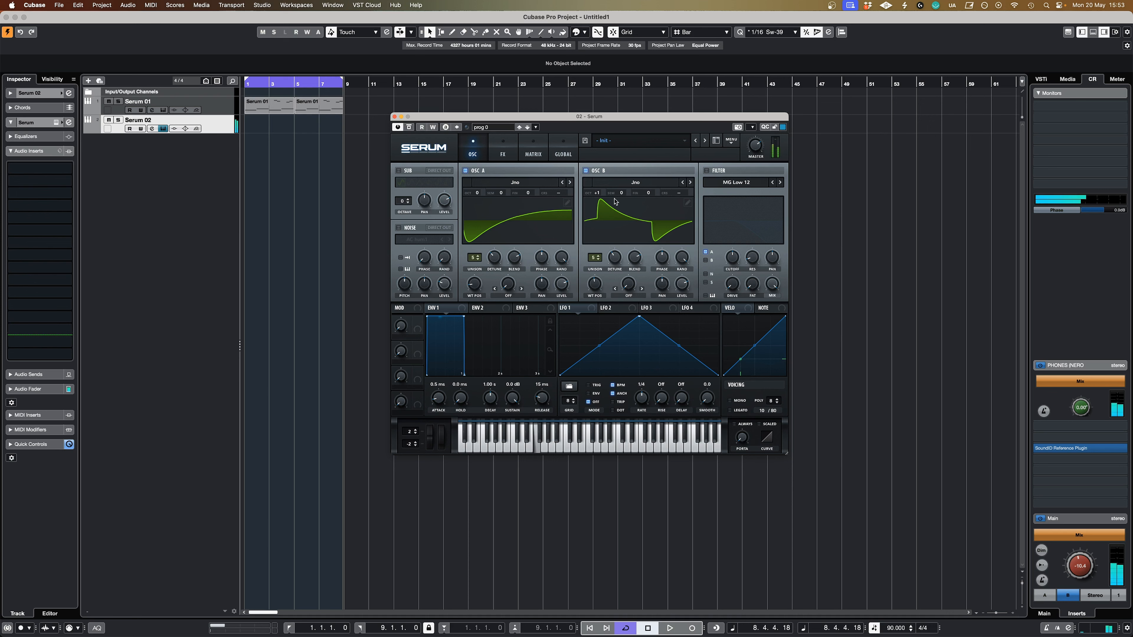
drag(681, 288, 684, 310)
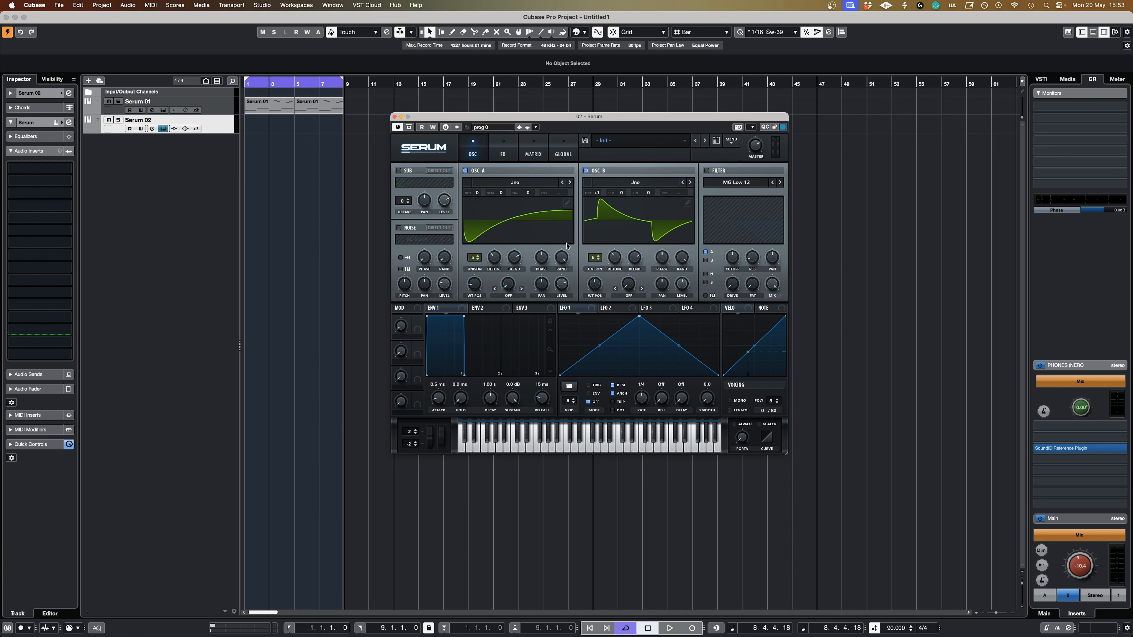
Enable the noise oscillator and load the Air Can 4 noise sample.
click(402, 227)
click(428, 238)
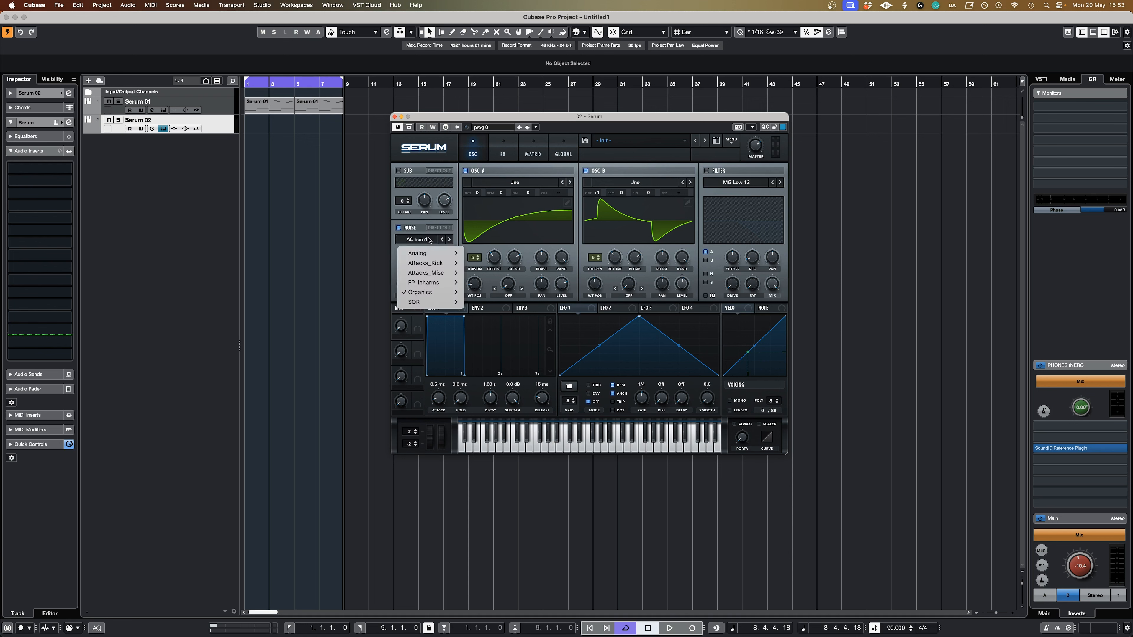
mouse_move(457, 254)
mouse_move(436, 274)
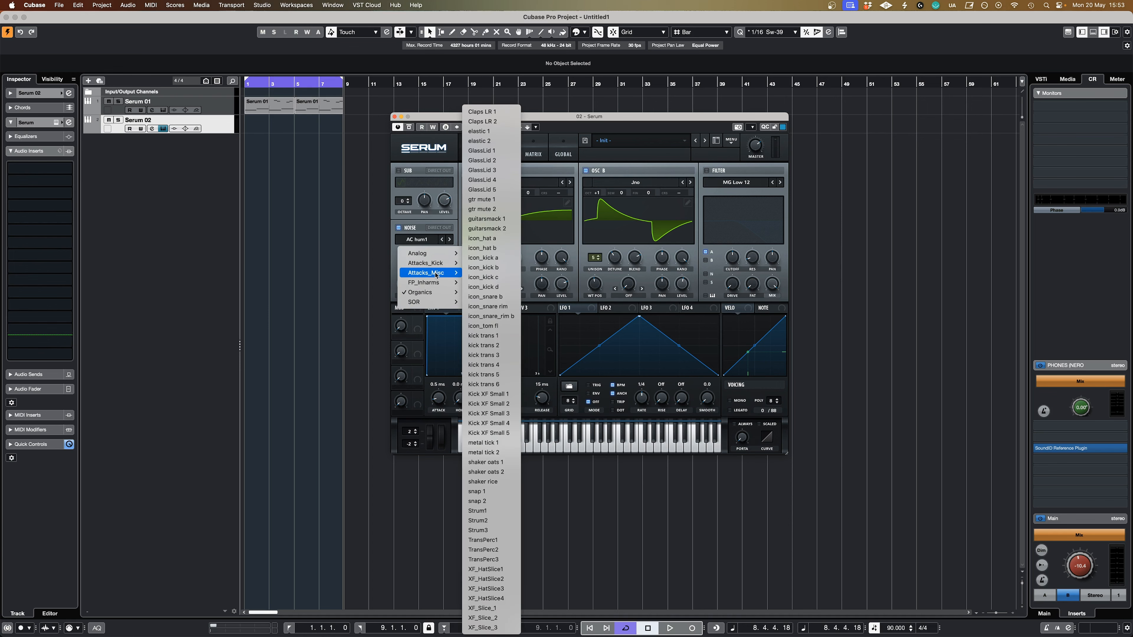
click(487, 340)
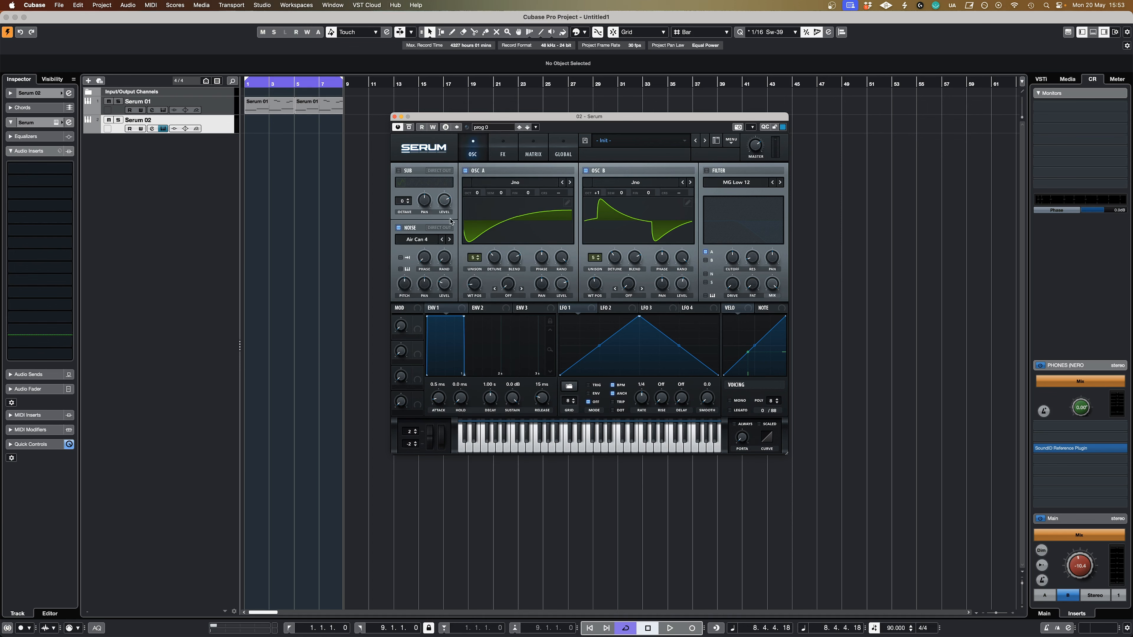
Audition the noise on its own with both oscillators off, and compare the full sound with and without noise.
click(466, 170)
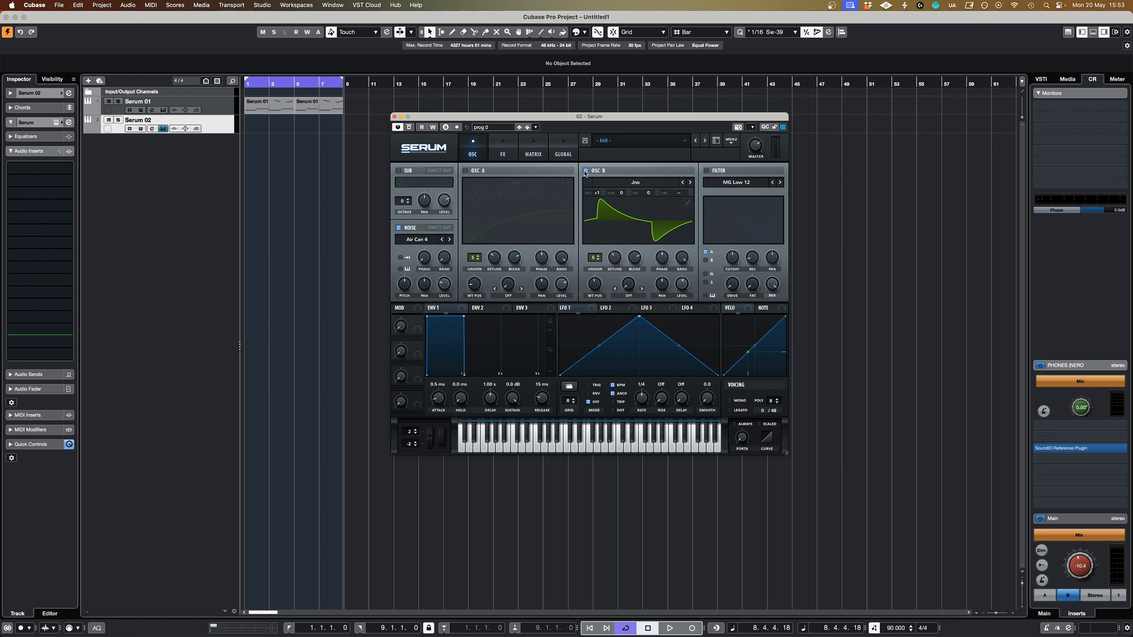
click(586, 171)
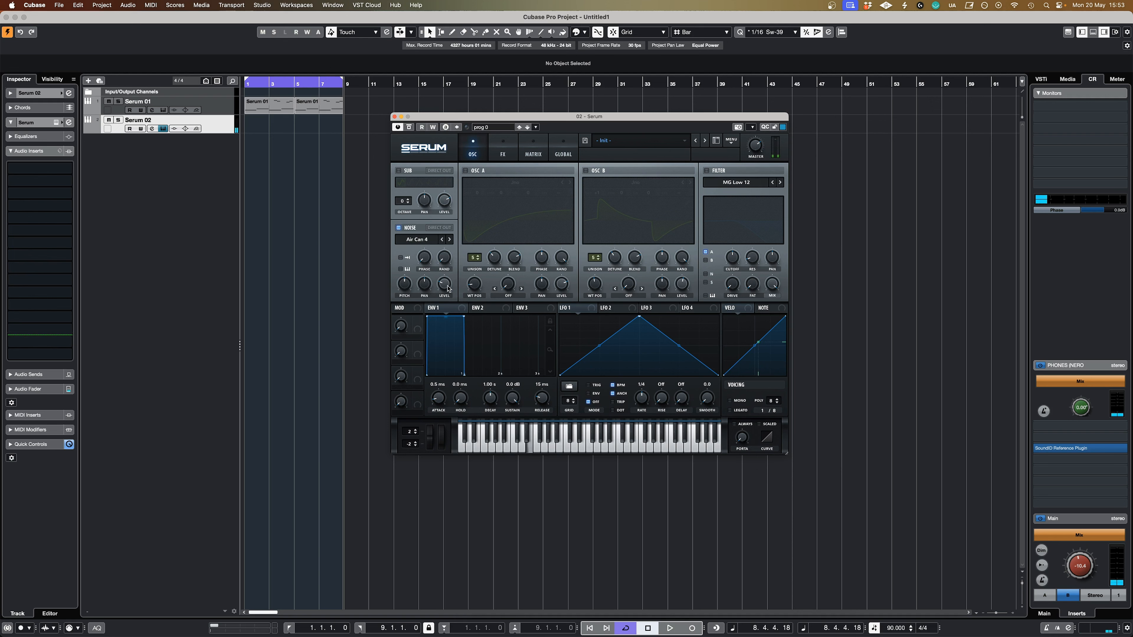
click(466, 171)
click(586, 171)
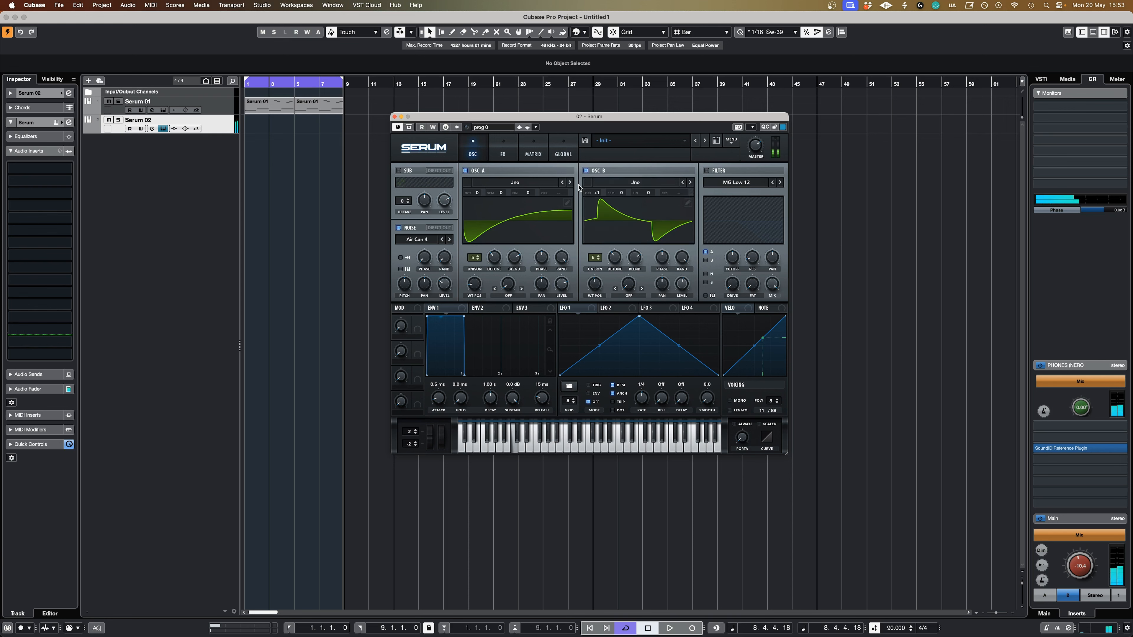
click(398, 228)
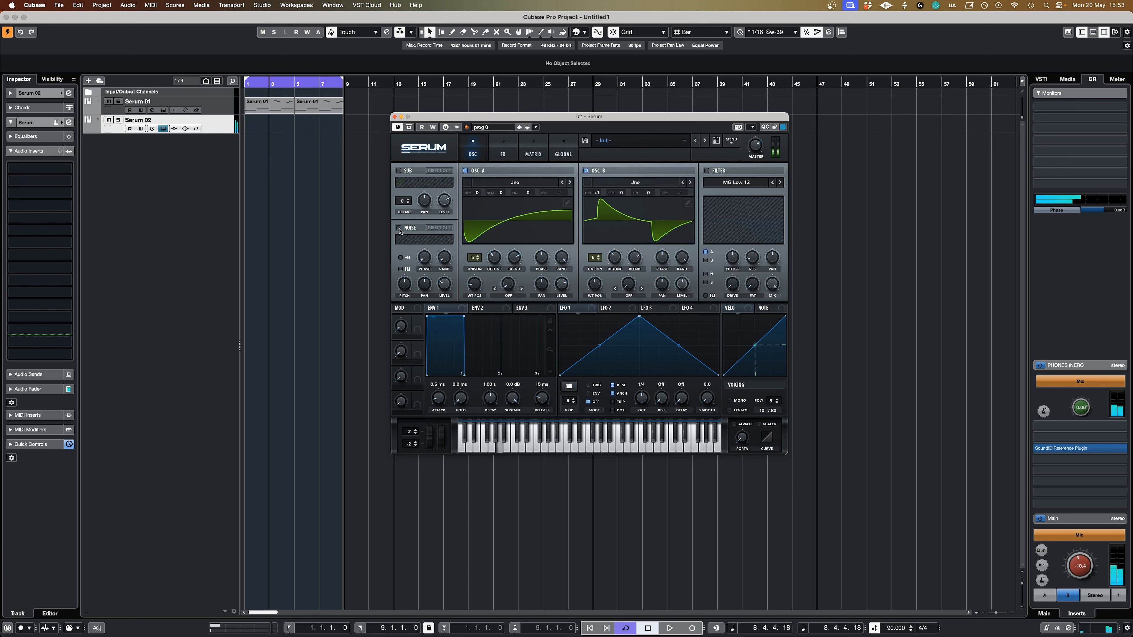
click(399, 228)
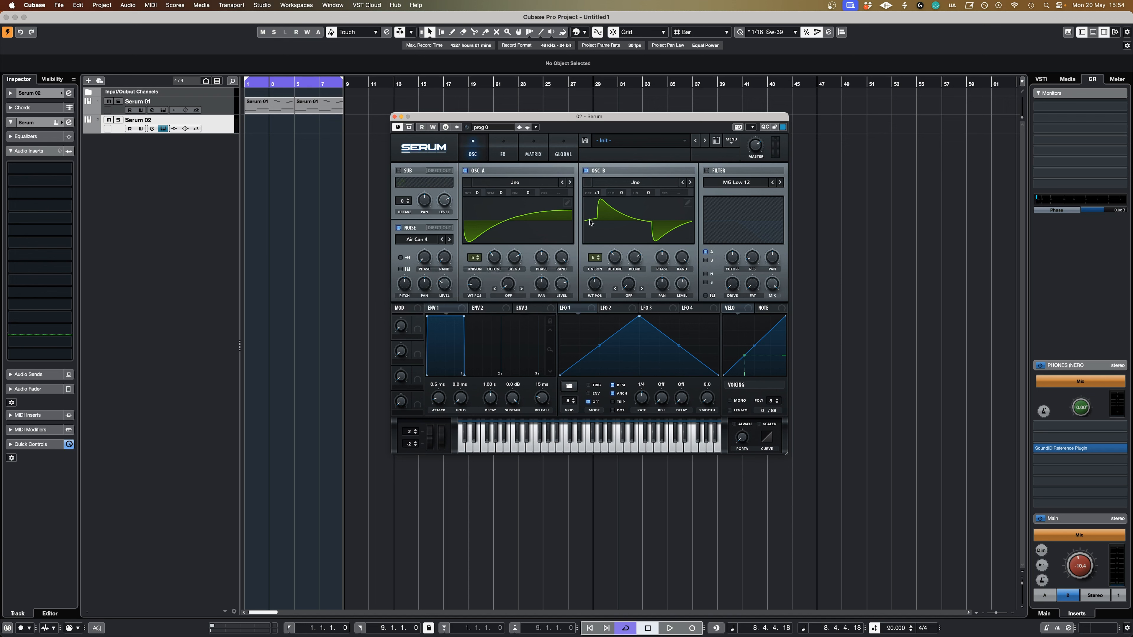
Enable the MG Low 12 filter, set its source routing to include the noise oscillator, and adjust the cutoff.
click(707, 172)
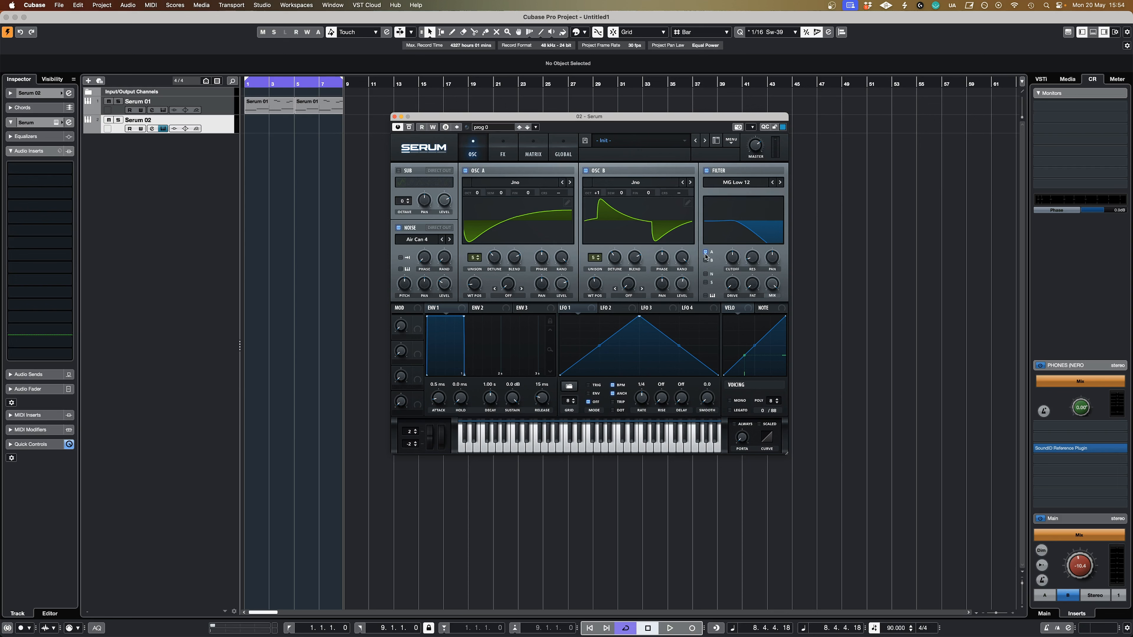
click(705, 274)
drag(736, 260, 738, 250)
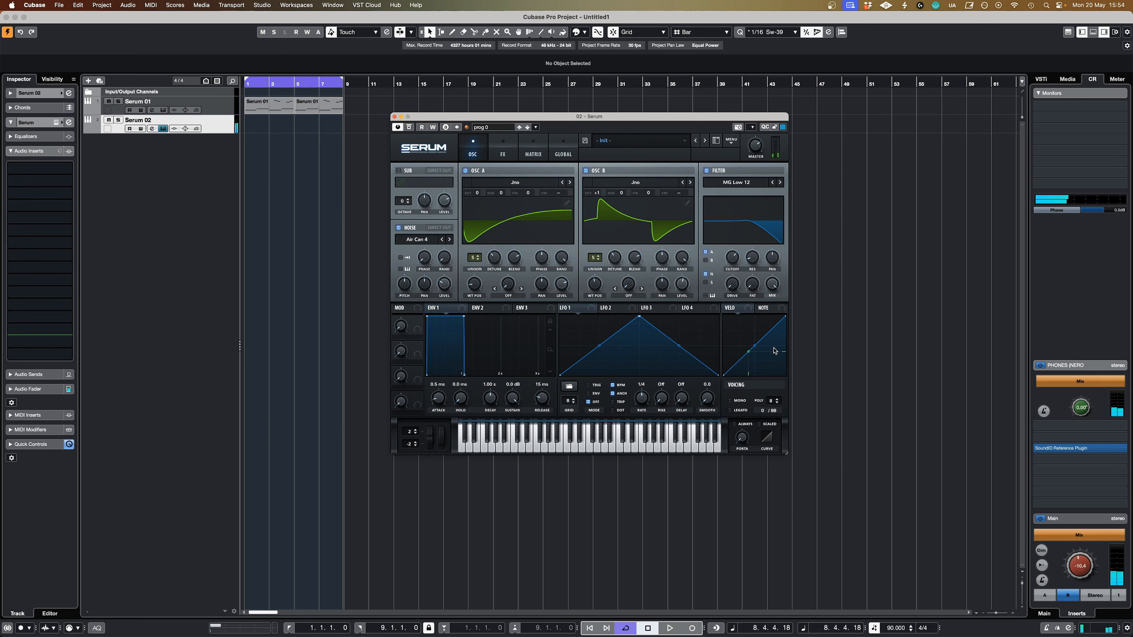
click(706, 260)
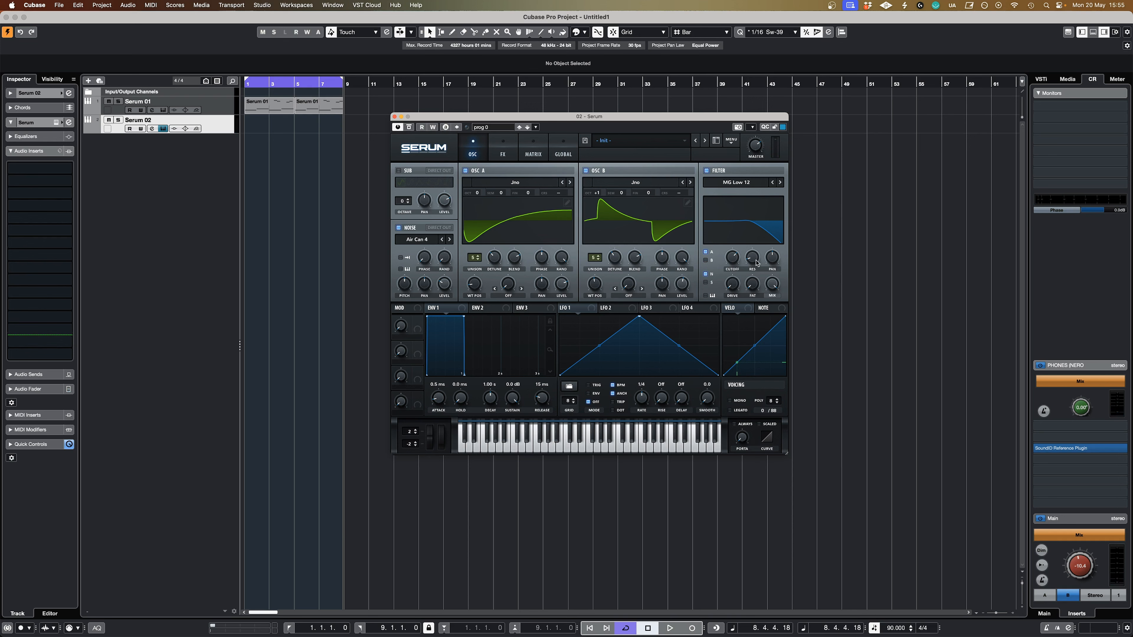
mouse_move(757, 263)
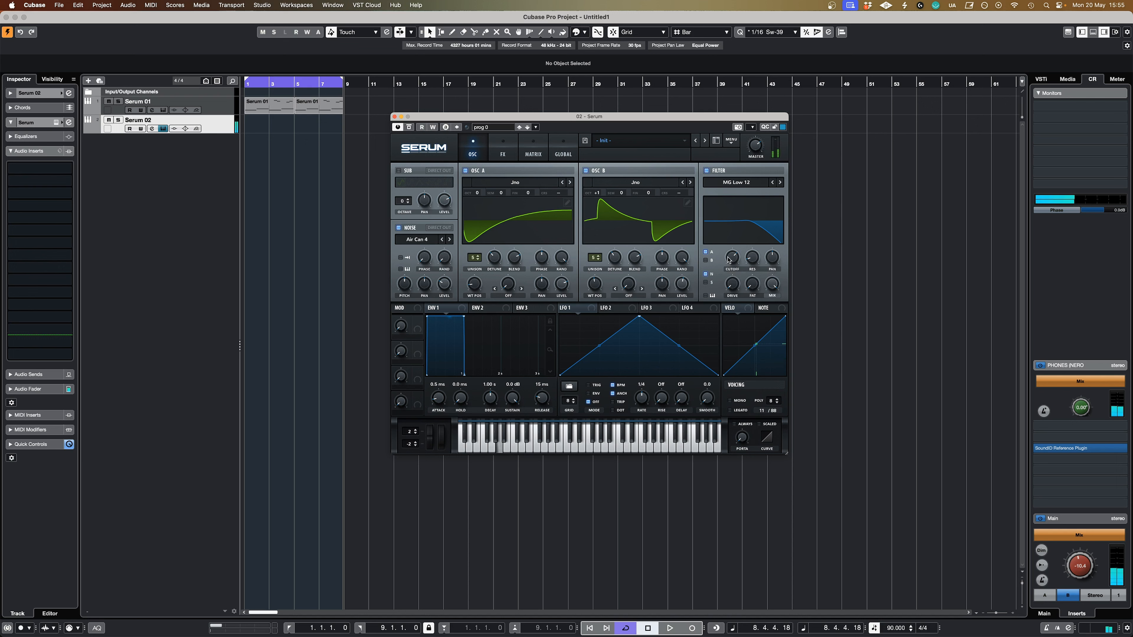
drag(737, 260, 739, 263)
Add an MG Low 6 filter effect, adjust its cutoff, and raise its resonance and drive.
click(511, 156)
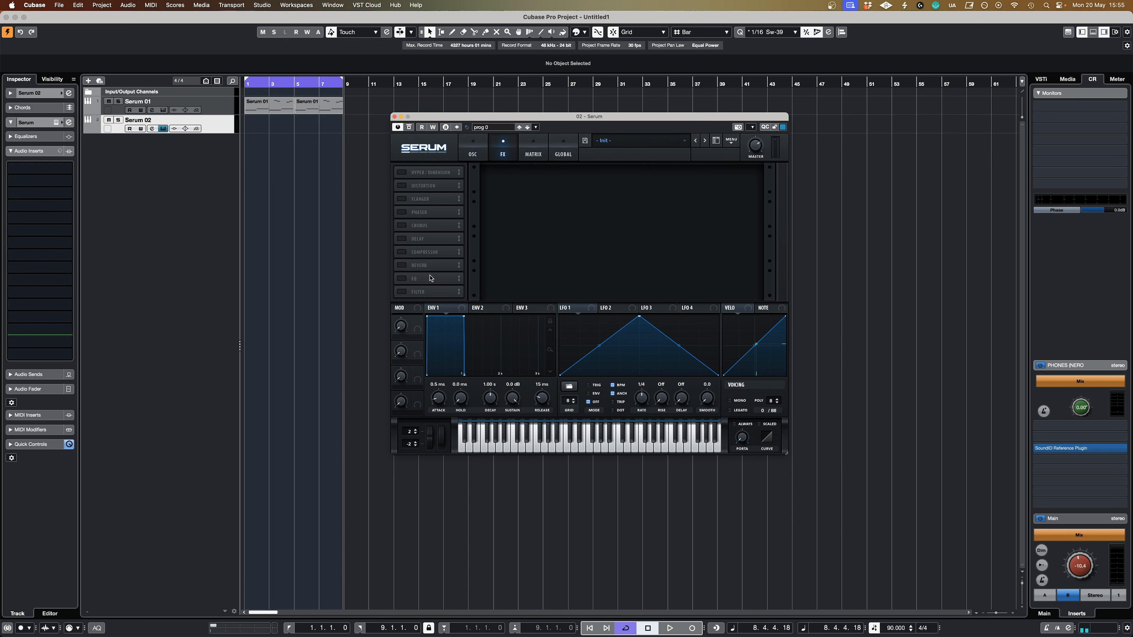
click(402, 292)
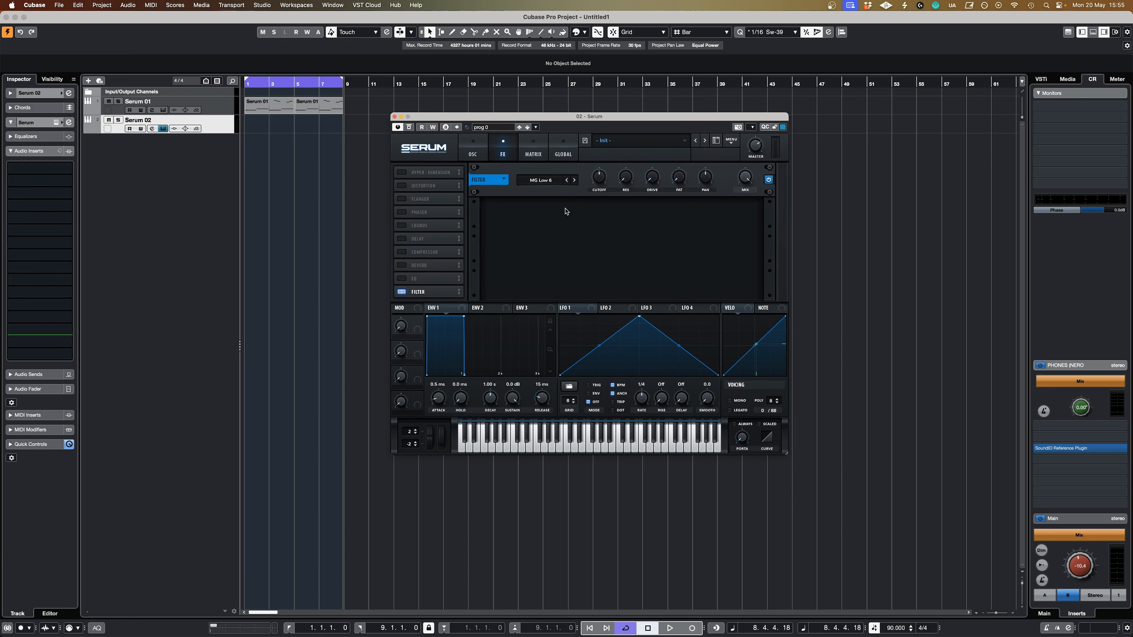
click(602, 182)
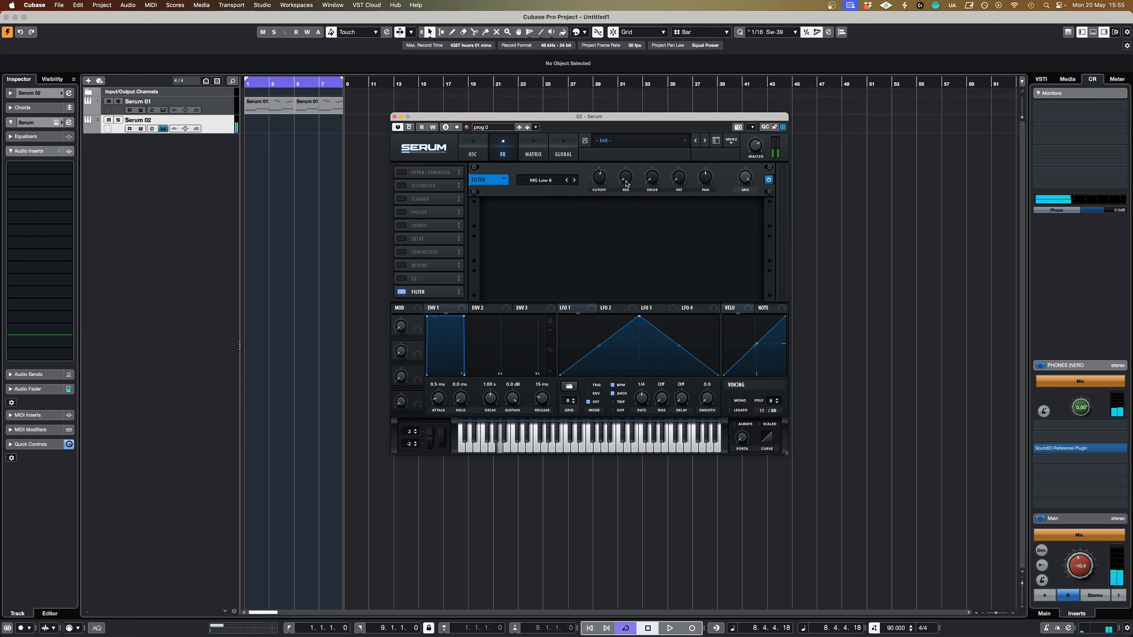
drag(627, 181, 628, 174)
mouse_move(650, 181)
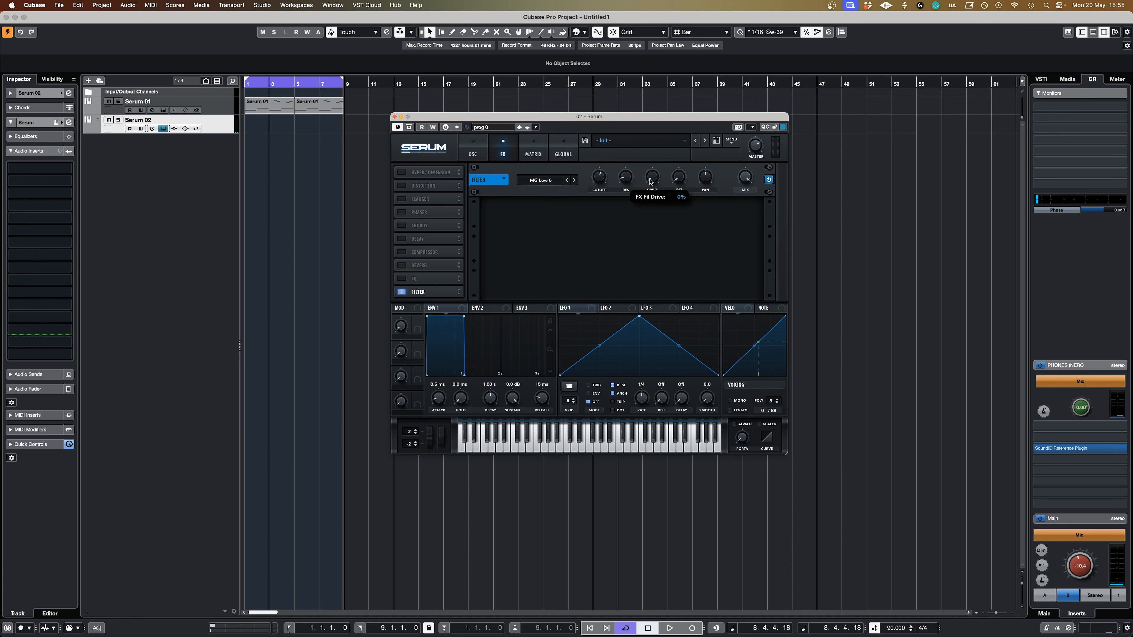
drag(650, 181, 654, 172)
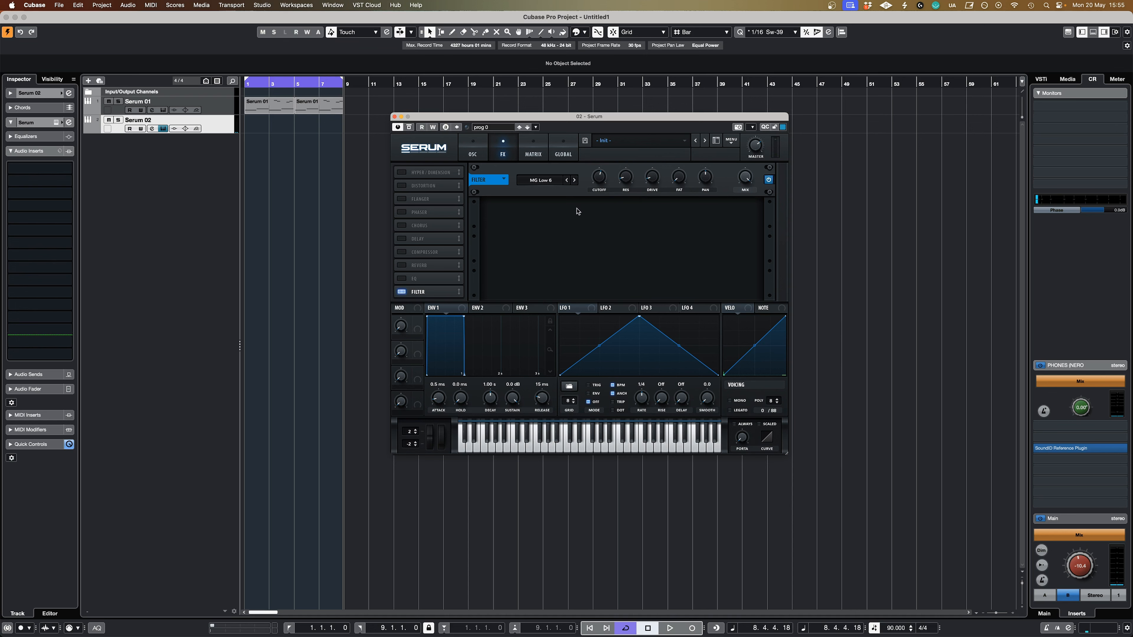
Return to the oscillator view and set envelope 1's attack to 86 ms and its release to 1.78 s.
click(477, 154)
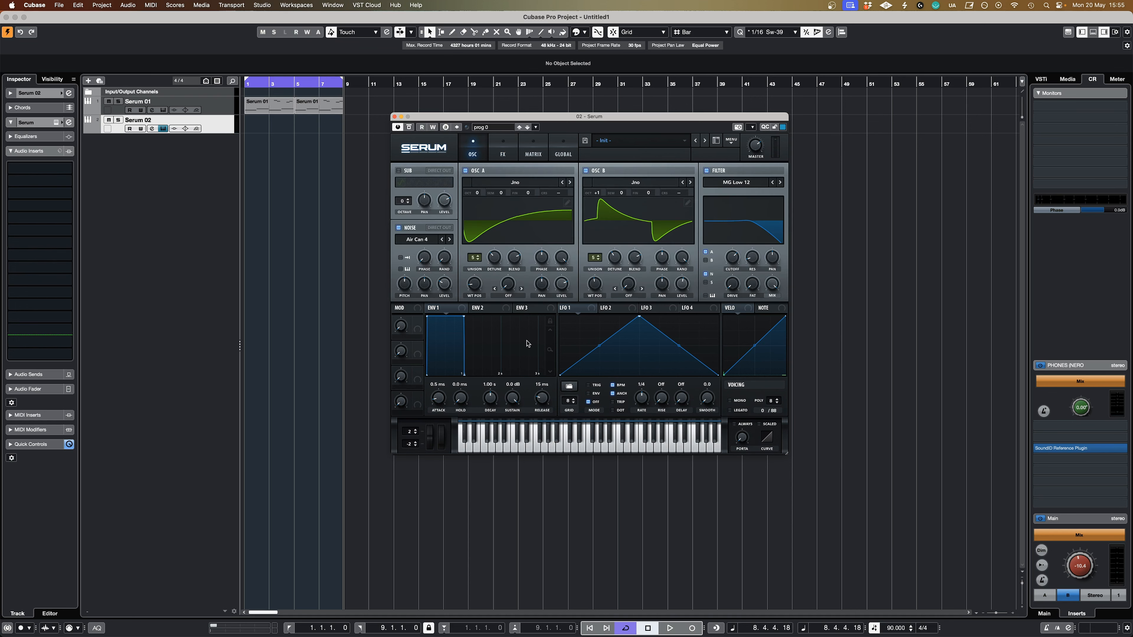
mouse_move(442, 401)
mouse_down()
mouse_move(449, 377)
mouse_move(442, 400)
mouse_up()
mouse_move(542, 402)
mouse_down()
mouse_move(552, 378)
mouse_move(542, 398)
mouse_up()
Set LFO 1 to a free-running rate of 2.0 Hz and assign it to the fine tuning of oscillators A and B.
click(619, 385)
drag(638, 401, 638, 415)
drag(588, 315, 540, 248)
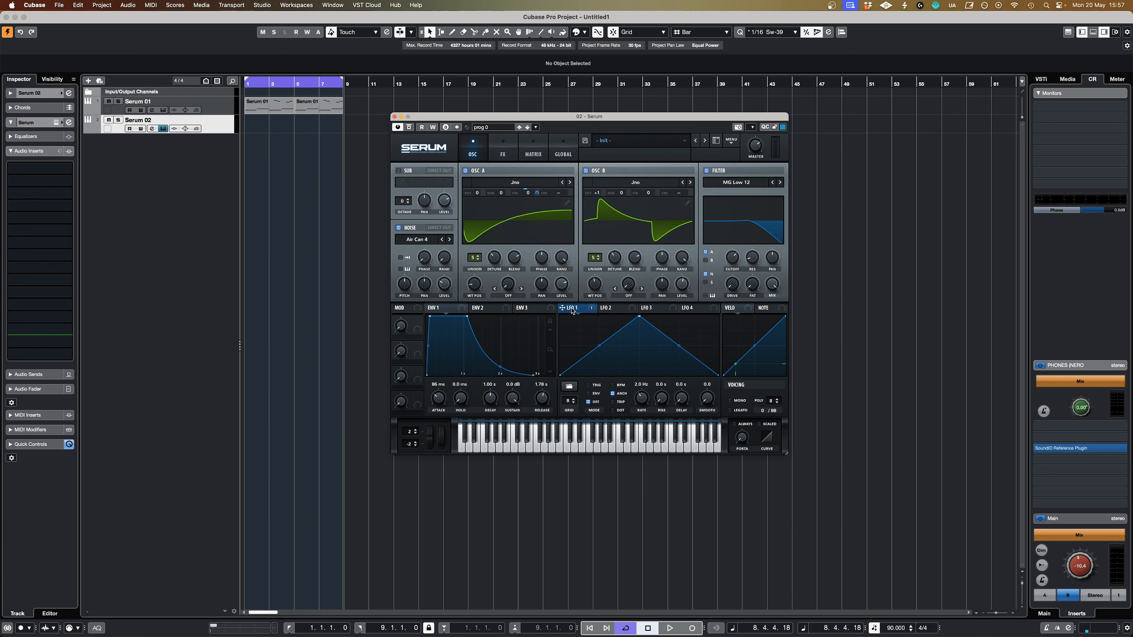
drag(573, 311, 652, 240)
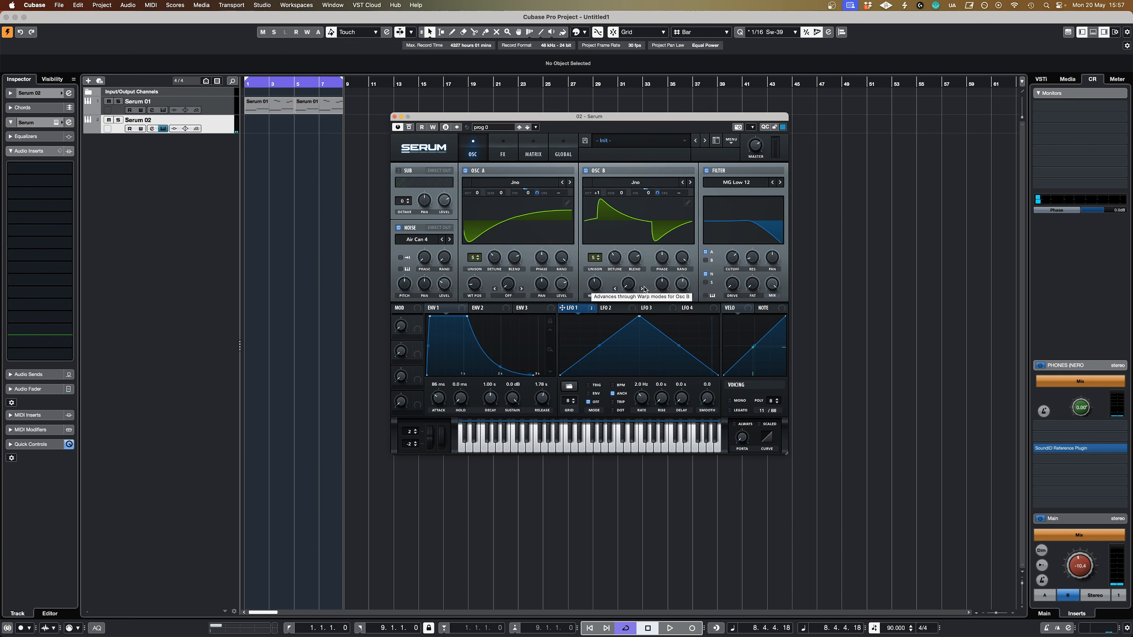
Assign LFO 2 to the filter's pan, turn off its tempo sync and adjust its rate.
click(611, 309)
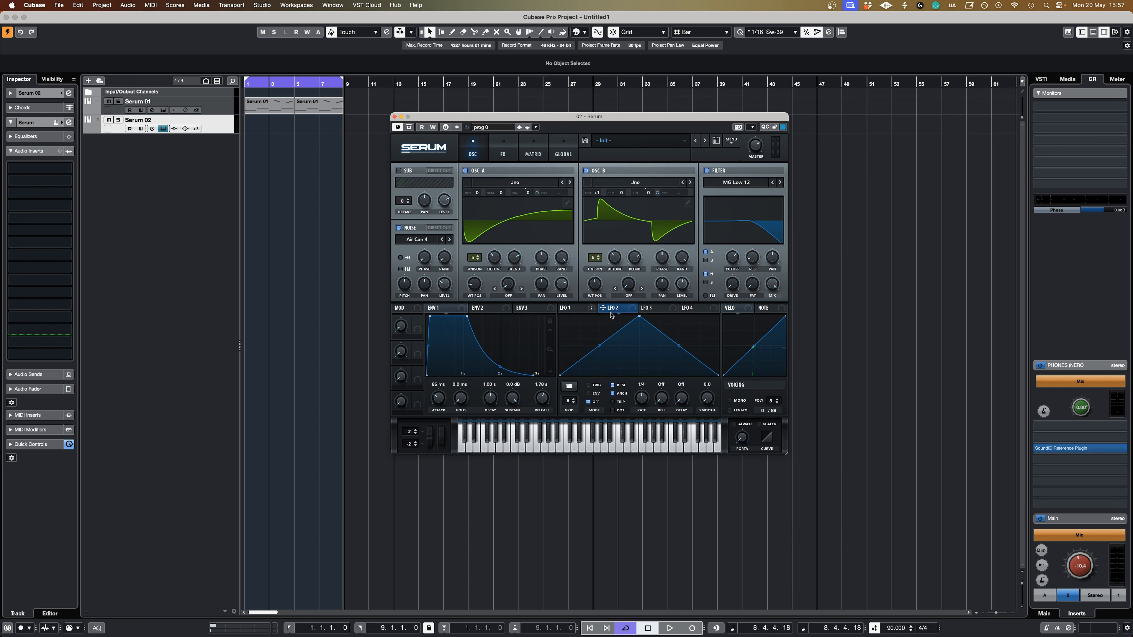
drag(604, 308, 776, 263)
click(613, 384)
drag(648, 403, 645, 431)
Assign LFO 3 to the cutoff of the MG Low 6 filter effect and set its rate to 8 bar.
click(506, 156)
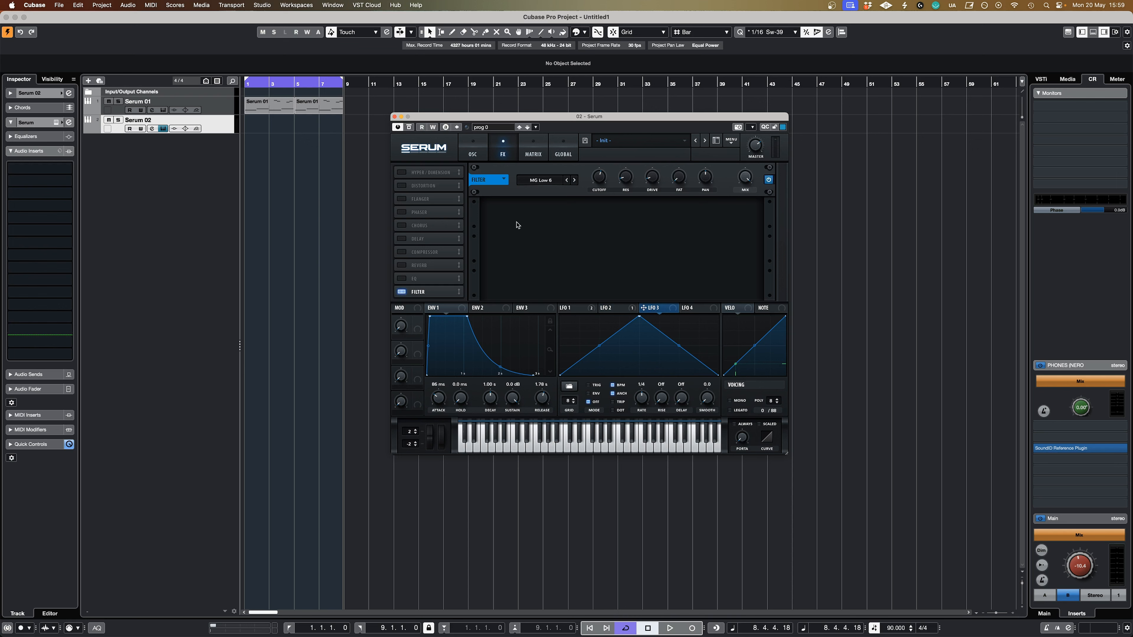
drag(645, 316, 603, 178)
drag(643, 397, 641, 413)
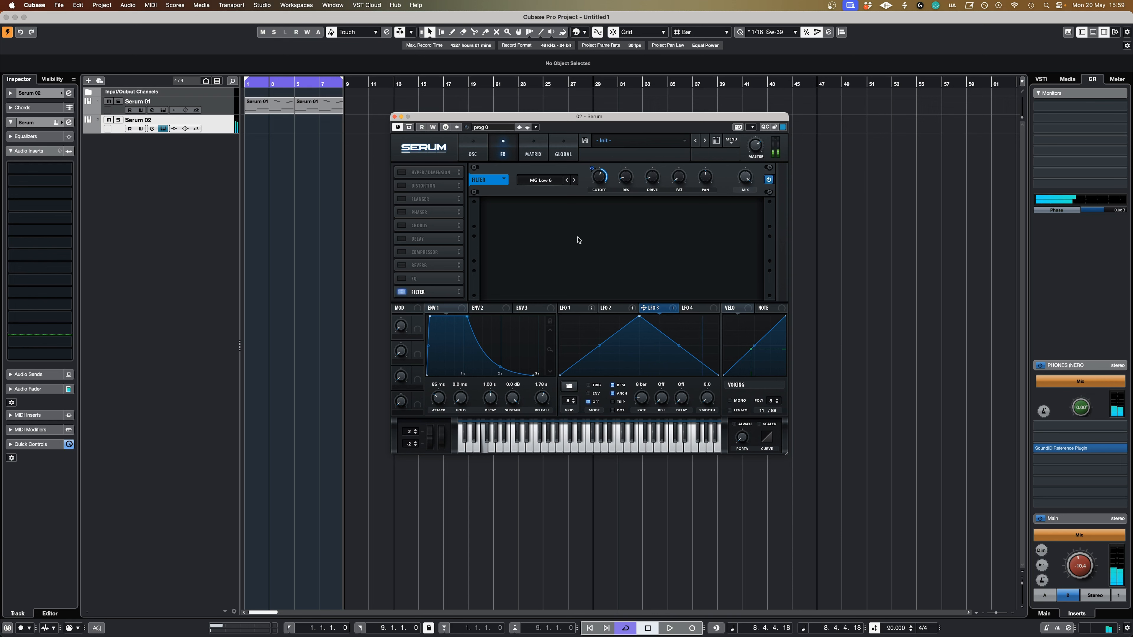
mouse_move(601, 178)
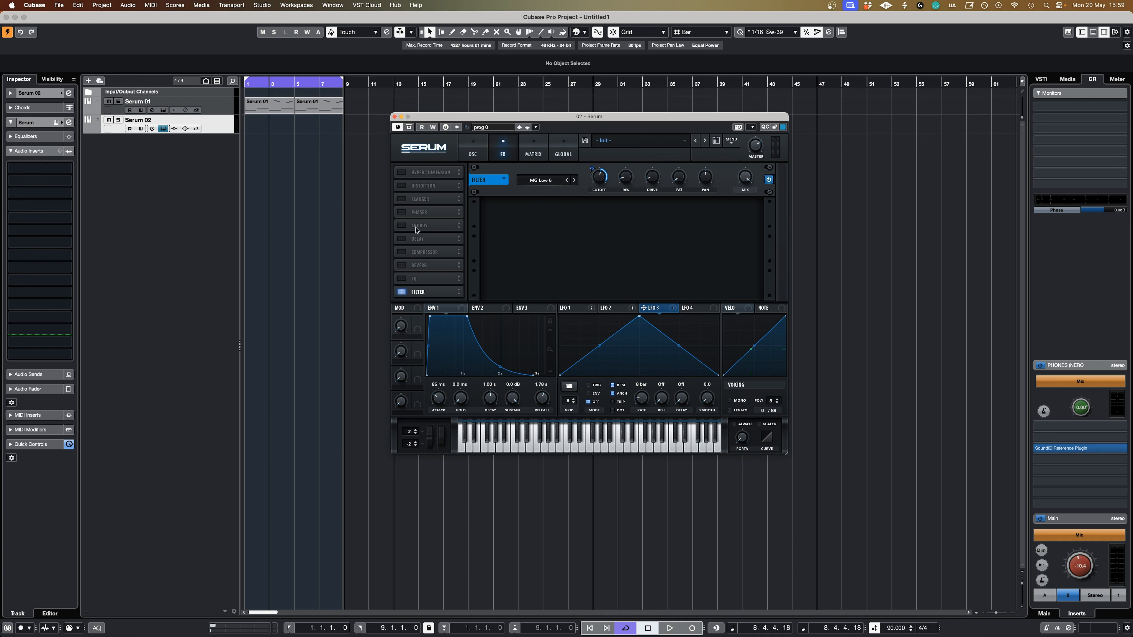
Add a chorus effect and compare the sound with the chorus bypassed and active.
click(402, 226)
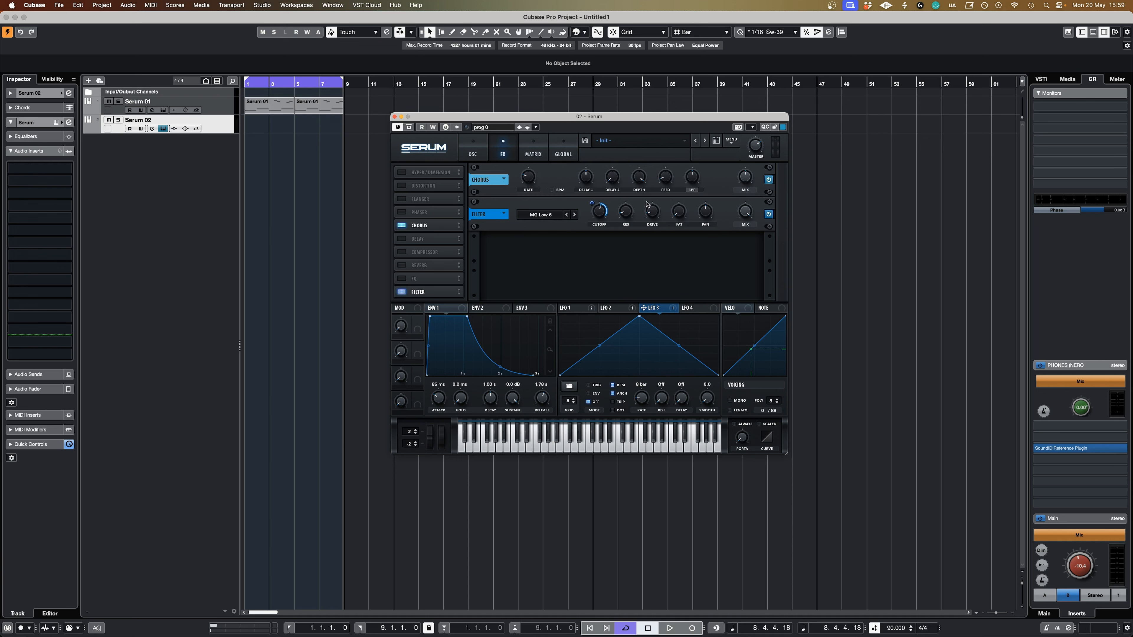
mouse_move(531, 188)
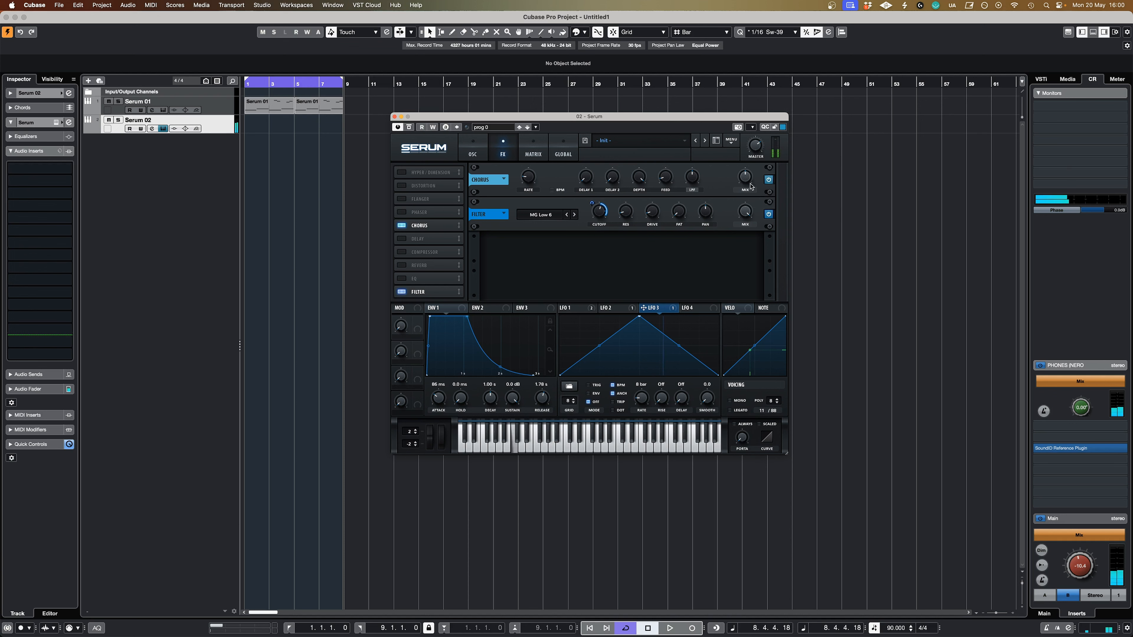
click(767, 180)
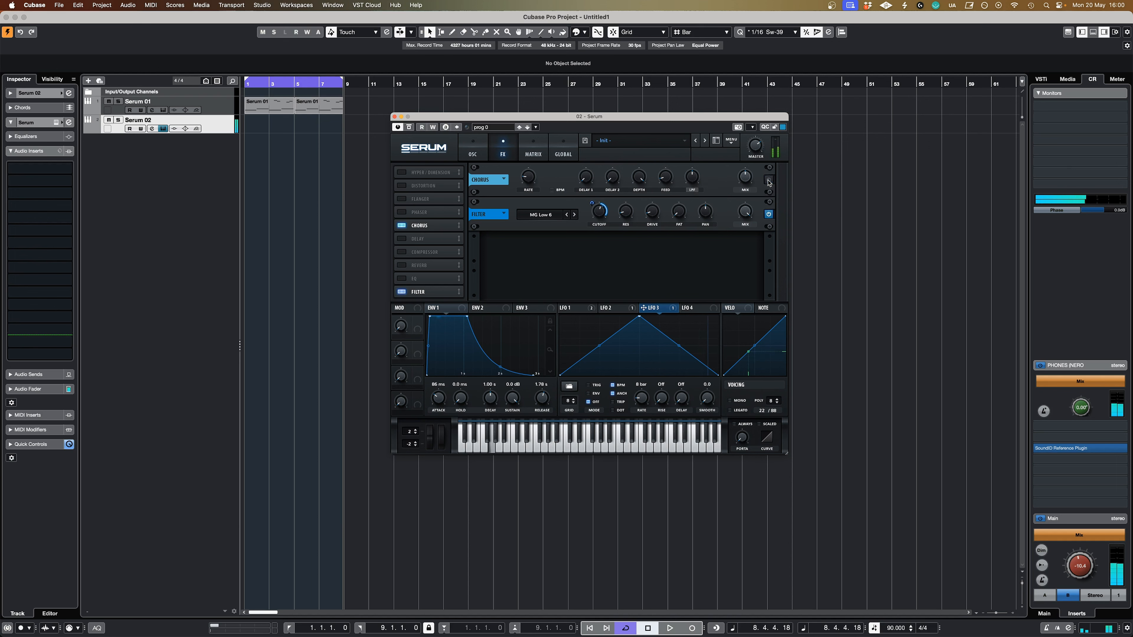
click(769, 181)
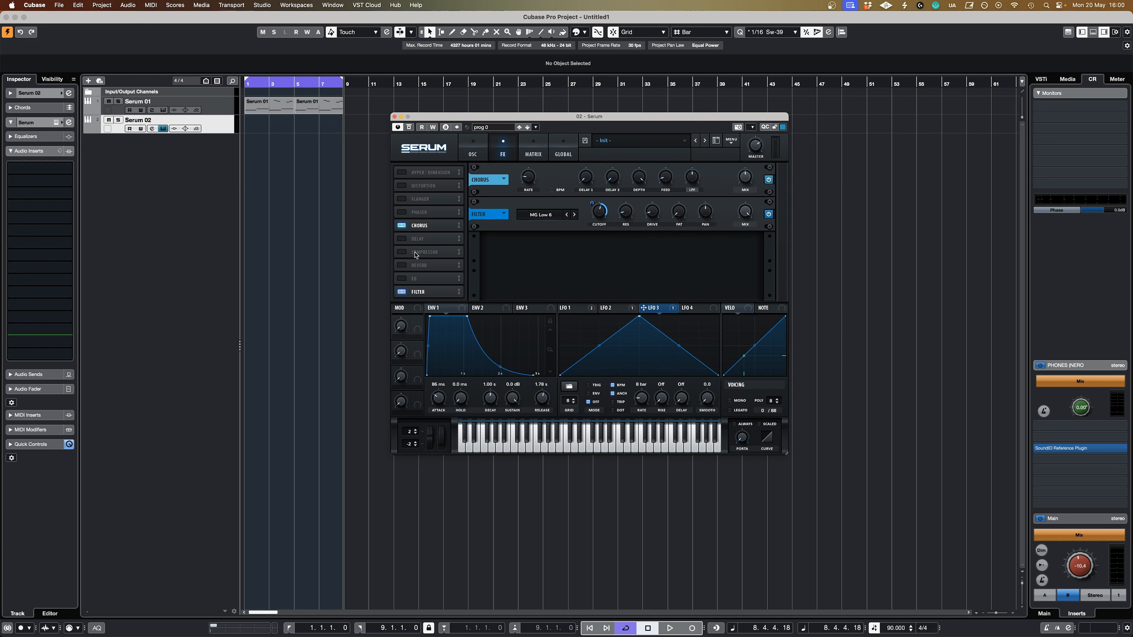
Add a reverb effect and compare the sound with the reverb bypassed and active.
click(407, 266)
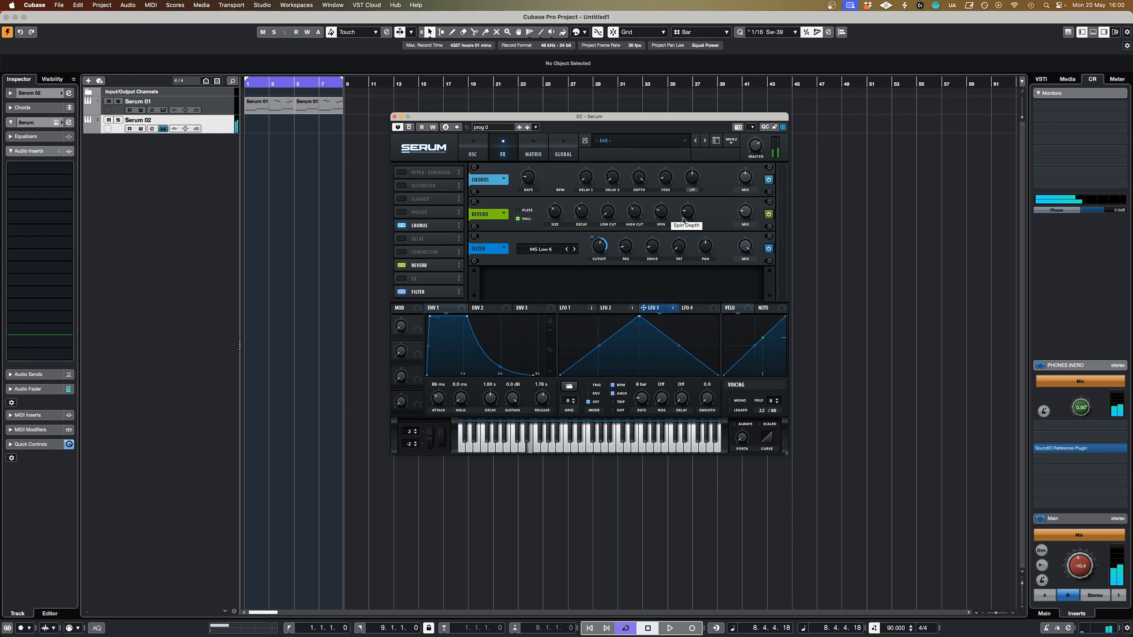
click(768, 214)
click(769, 214)
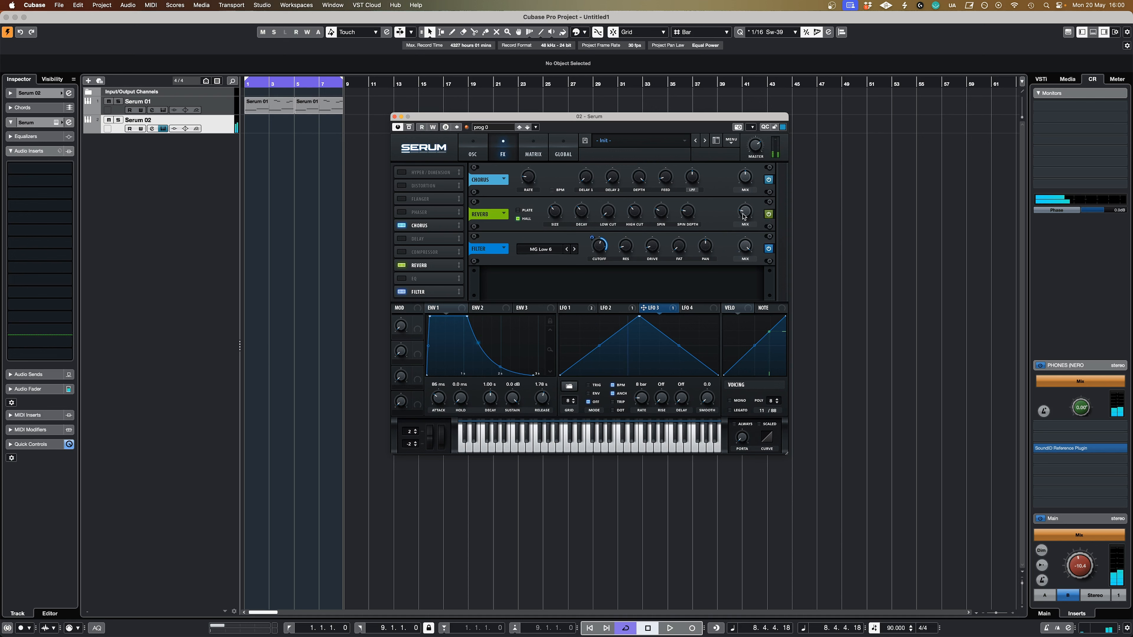
mouse_move(744, 216)
Move both MIDI clips from the Serum 01 track to the Serum 02 track, audition them, and return to the oscillator view.
drag(364, 112, 266, 125)
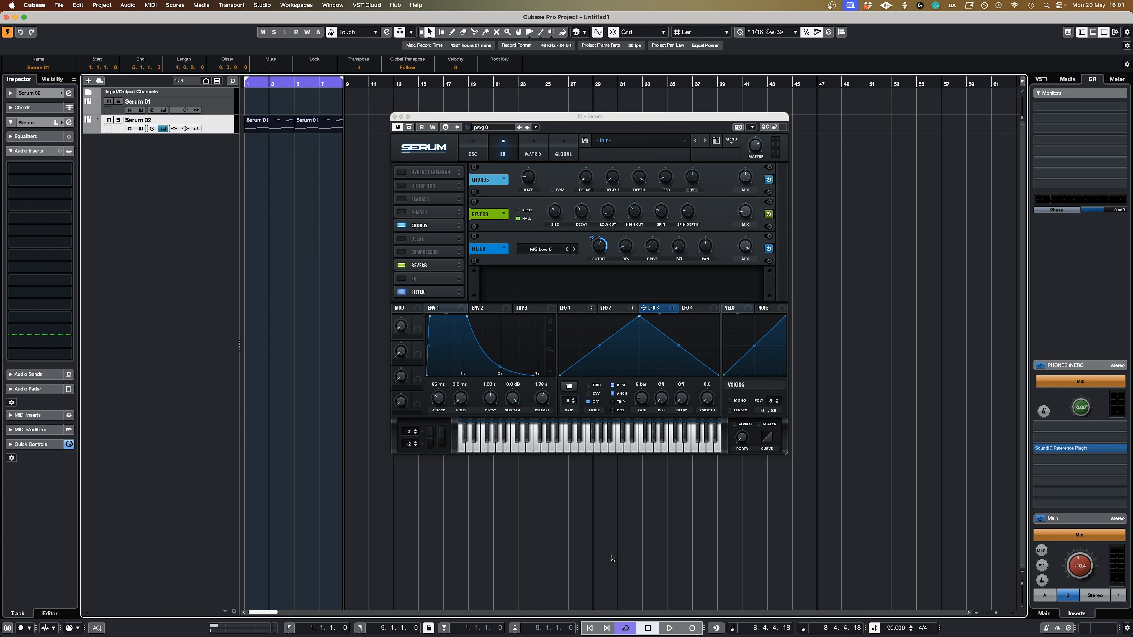
key(space)
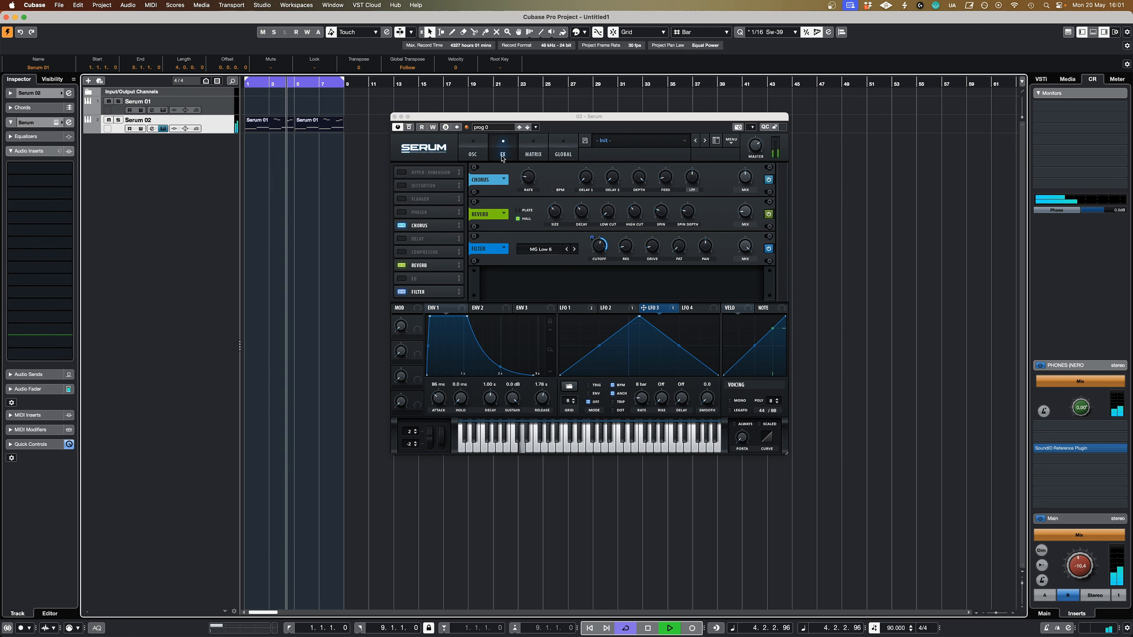
key(space)
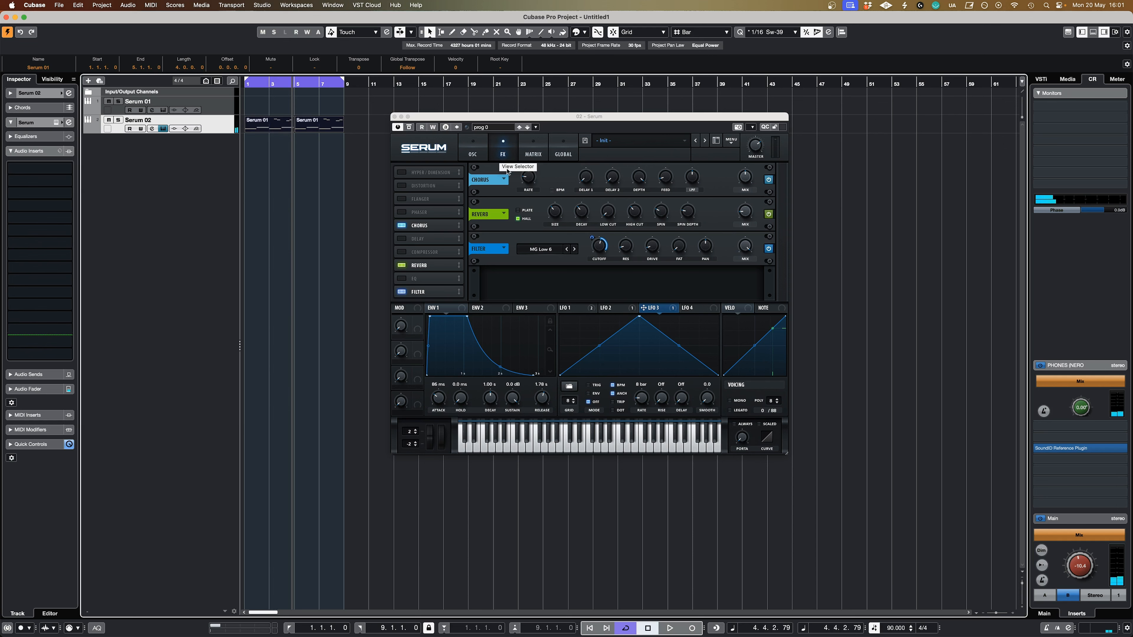
click(483, 159)
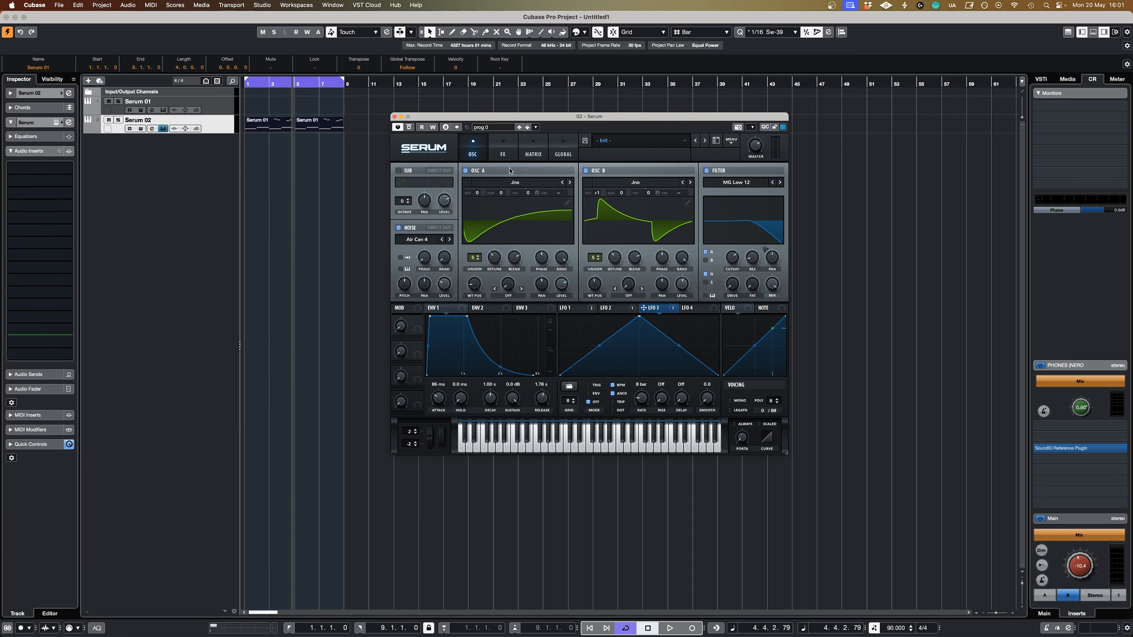